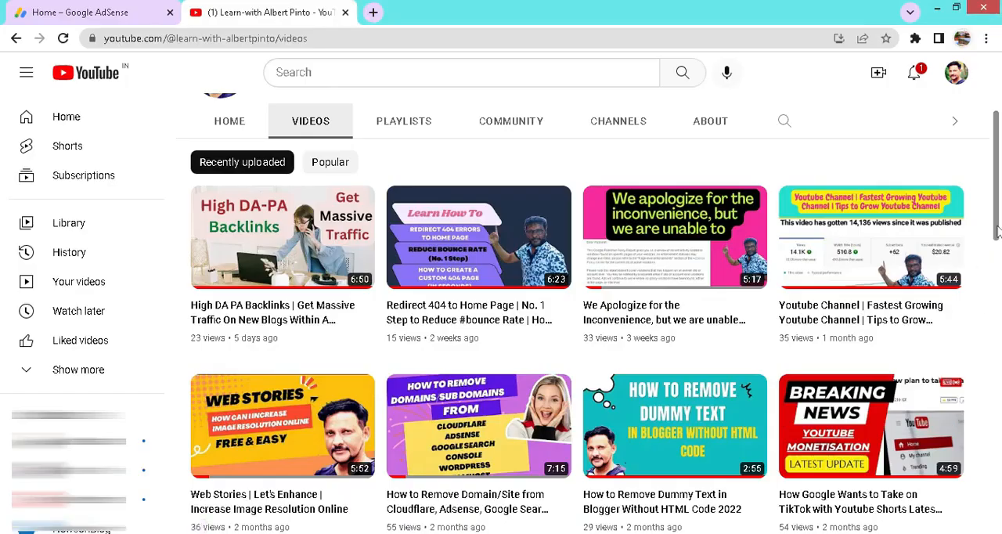
scroll(998, 231, "up", 3)
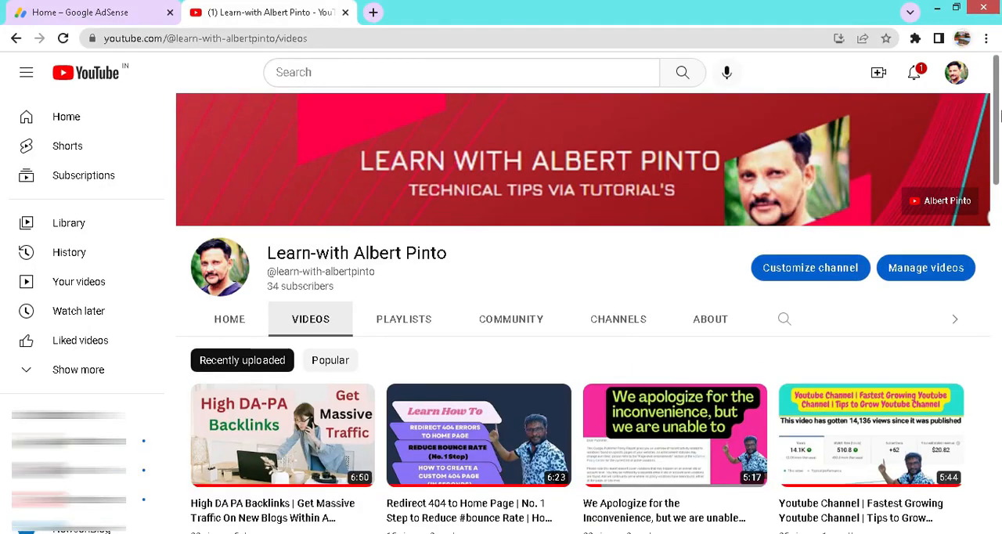
left_click_drag(998, 114, 981, 151)
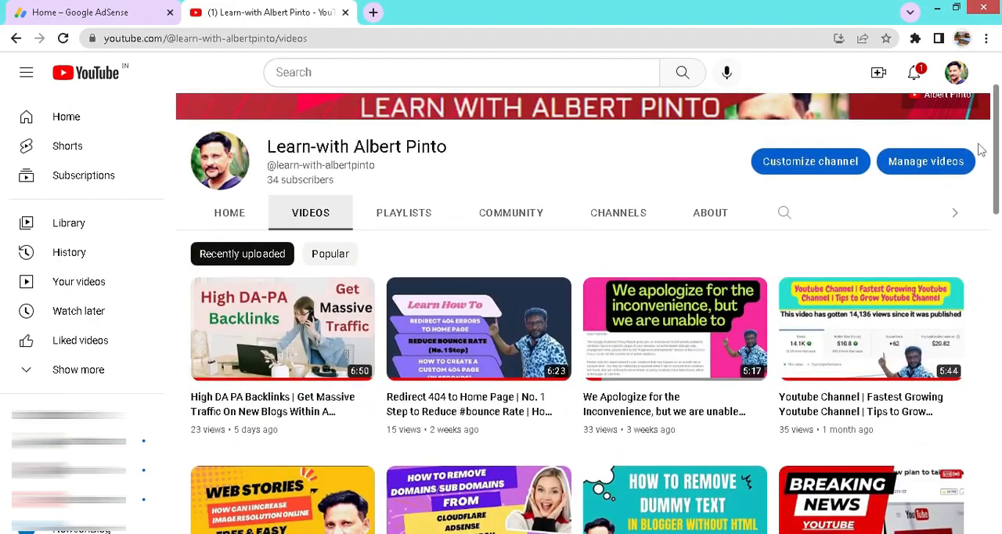
mouse_move(329, 422)
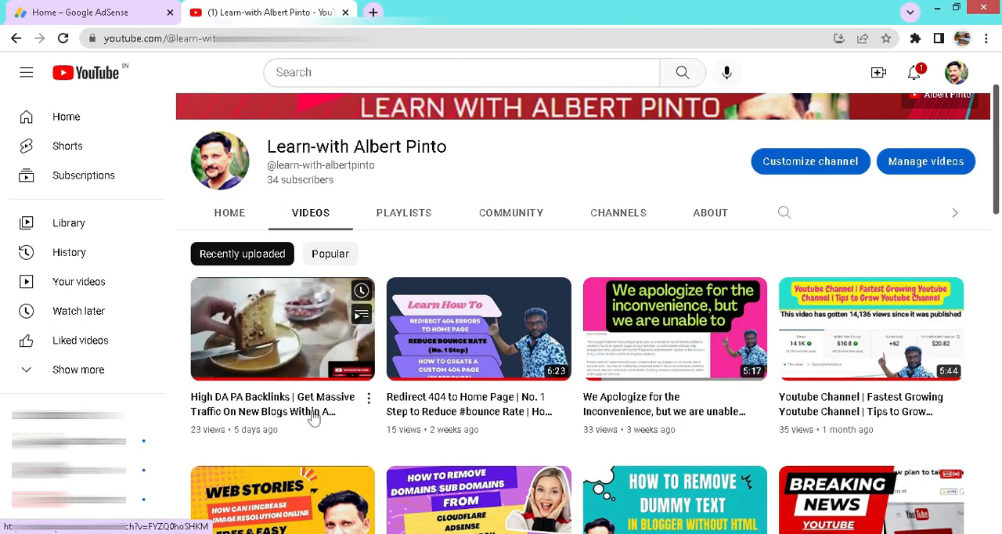
Step: Switch to Google AdSense, open the Privacy & messaging page and review its messaging features
left_click(99, 14)
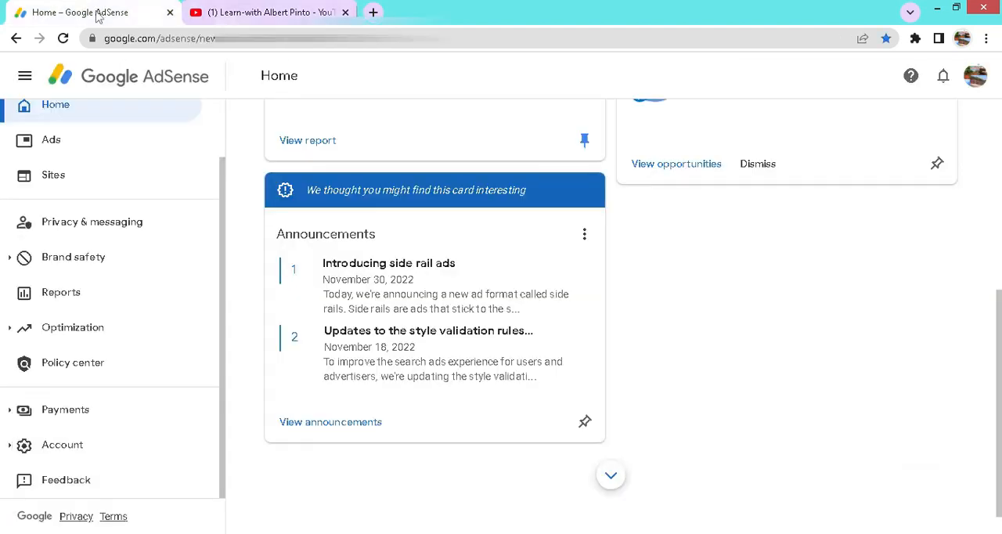
left_click(114, 228)
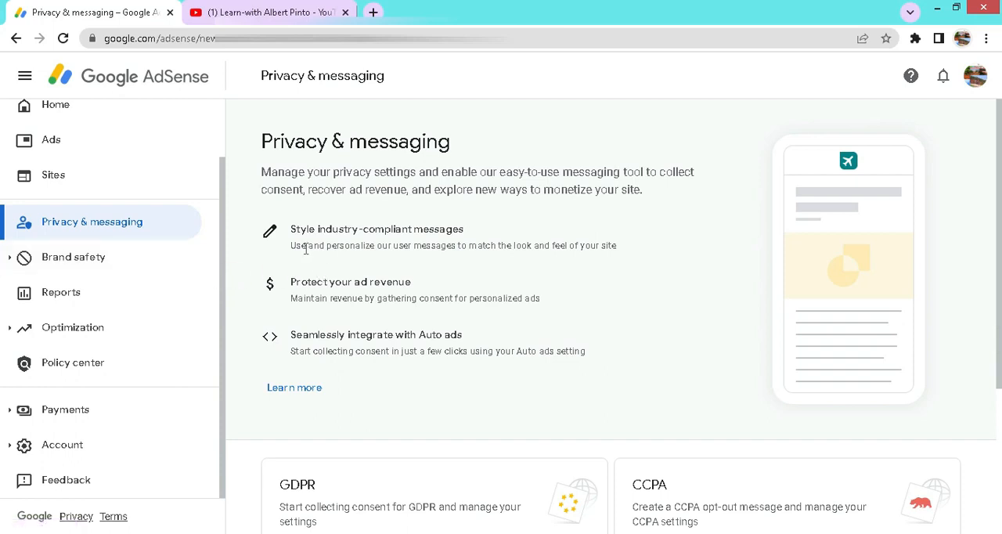
left_click_drag(324, 245, 591, 246)
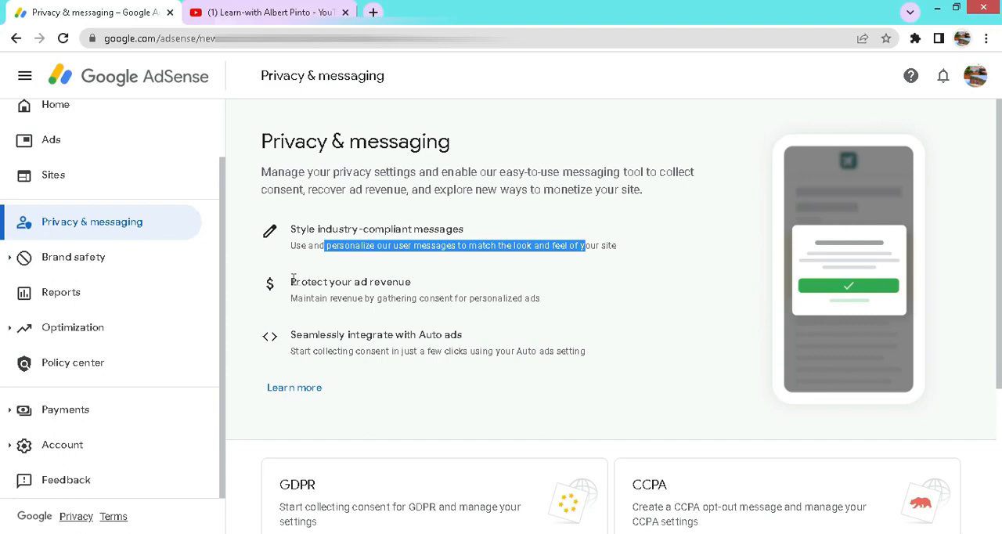
left_click_drag(292, 280, 413, 282)
scroll(292, 264, "down", 1)
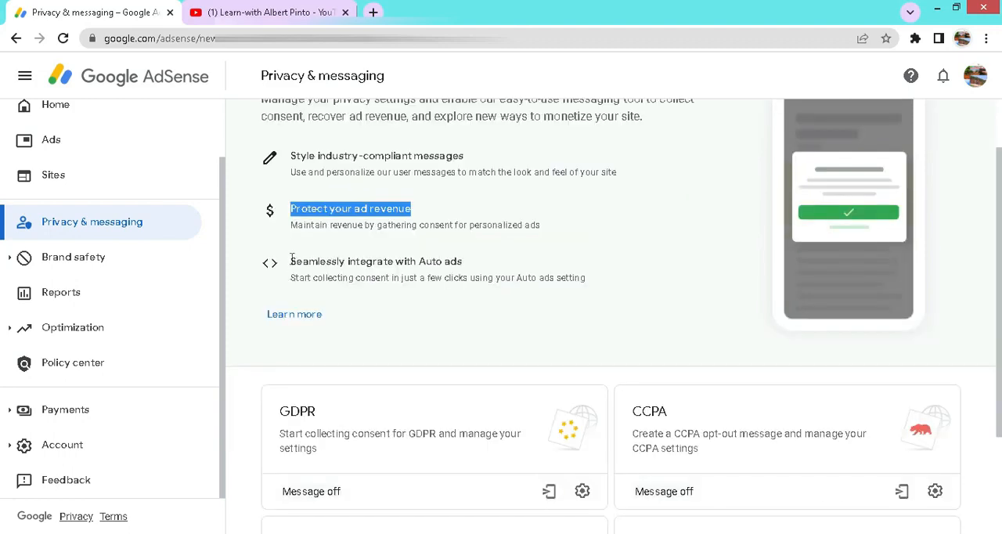
left_click_drag(291, 260, 480, 261)
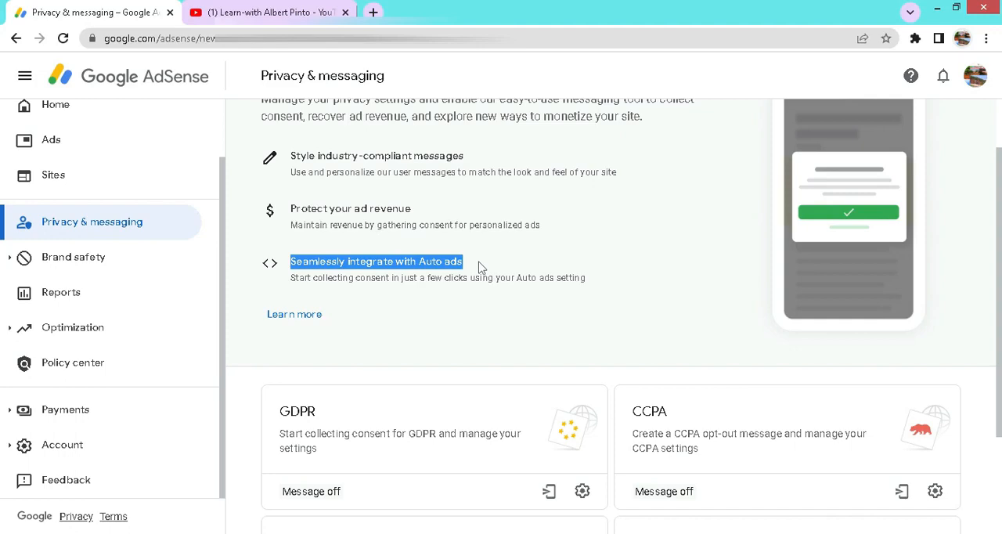
scroll(539, 263, "down", 2)
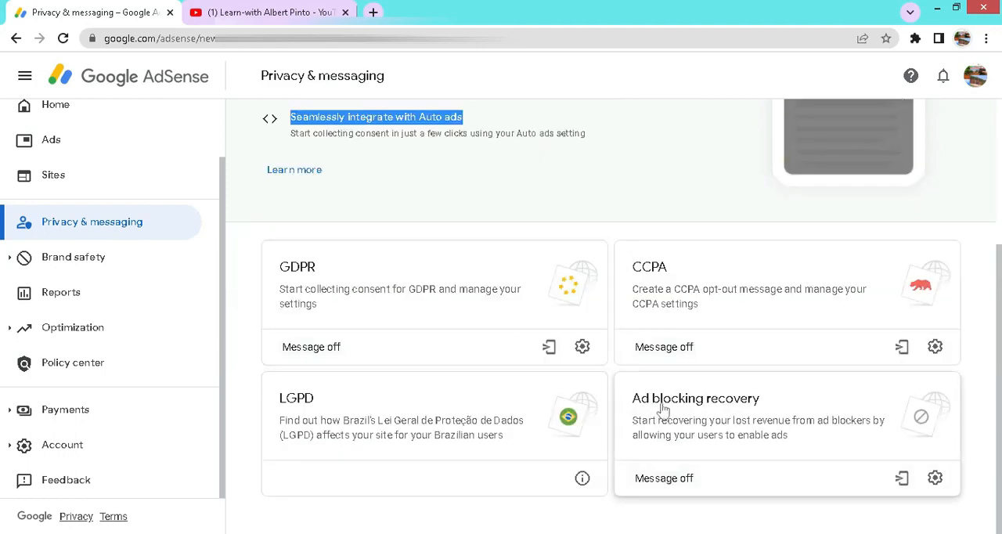
Step: Open the Ad blocking recovery messages page and review the steps for publishing a message
left_click(936, 479)
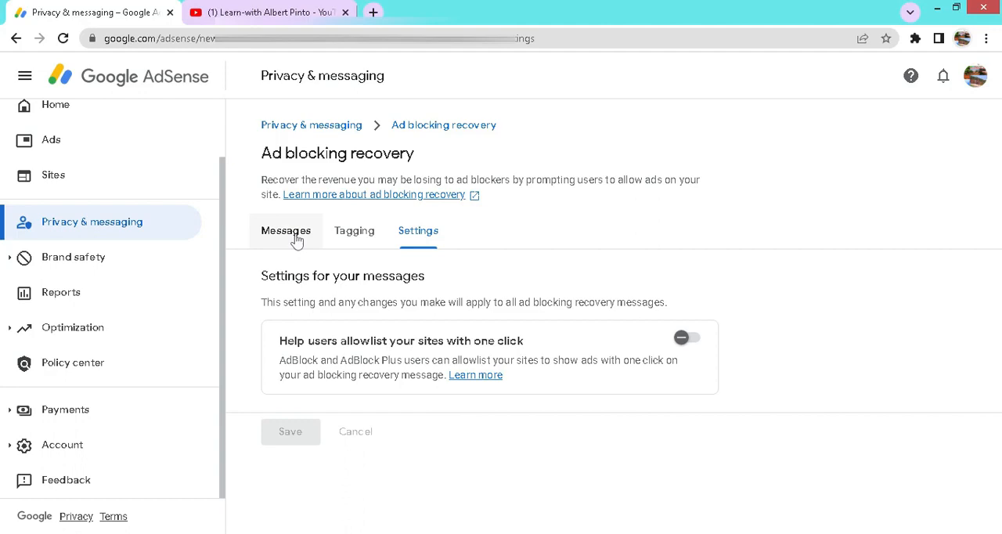
left_click(440, 129)
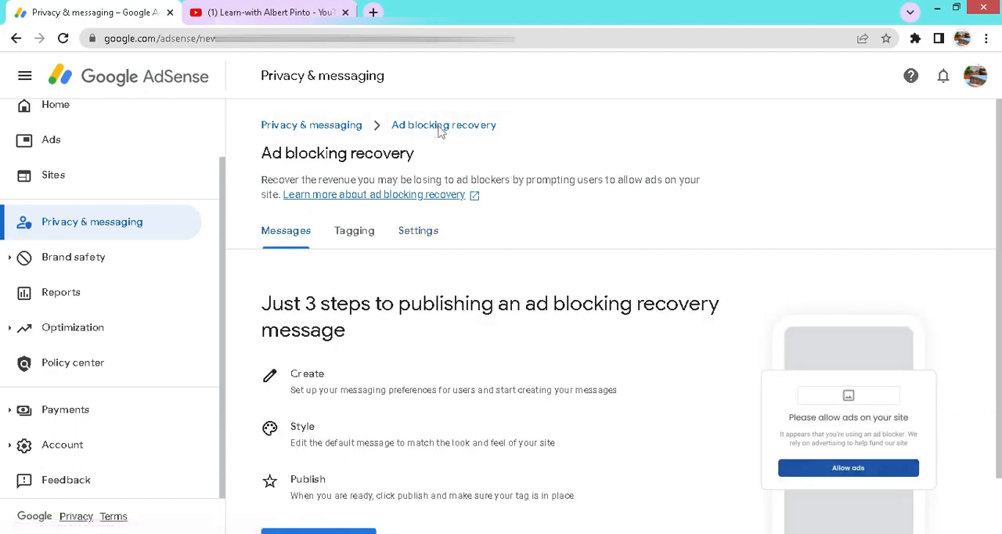
scroll(595, 230, "down", 1)
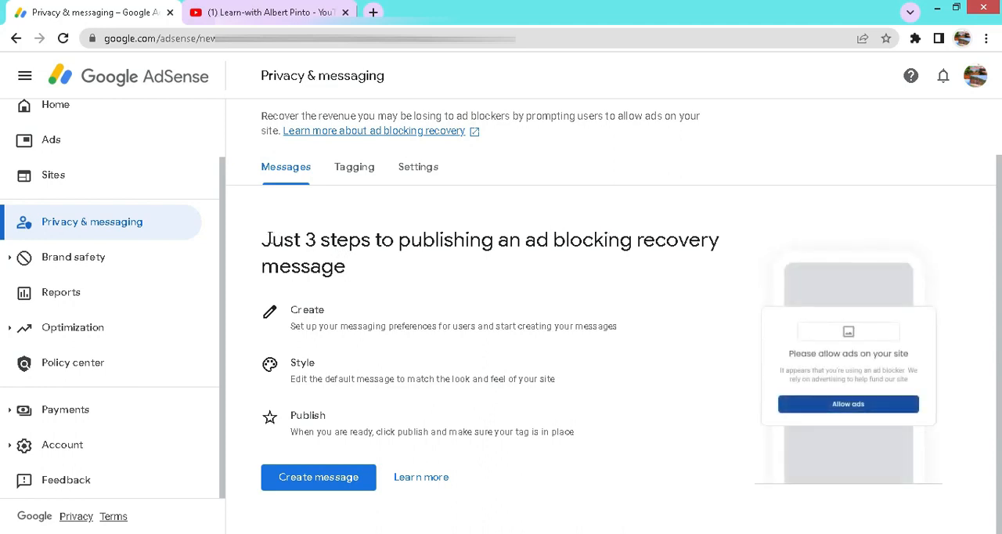
left_click_drag(271, 240, 361, 241)
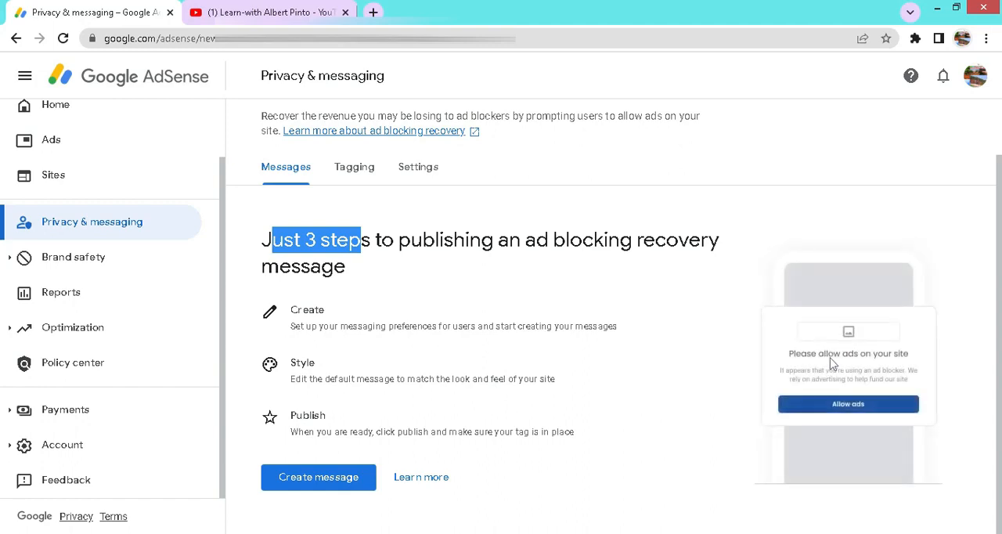
scroll(549, 317, "up", 1)
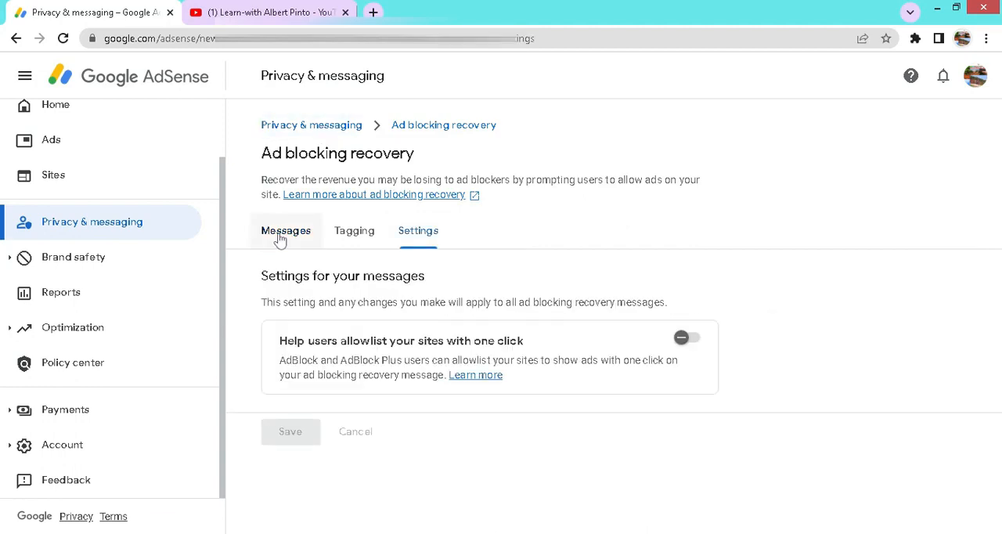
Step: Start creating a new ad blocking recovery message
left_click(280, 233)
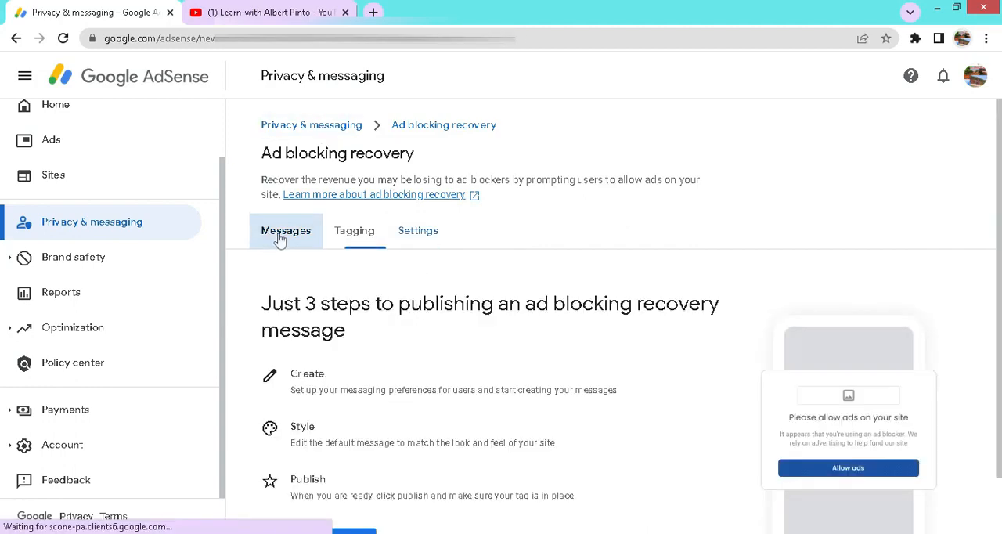
scroll(537, 306, "down", 1)
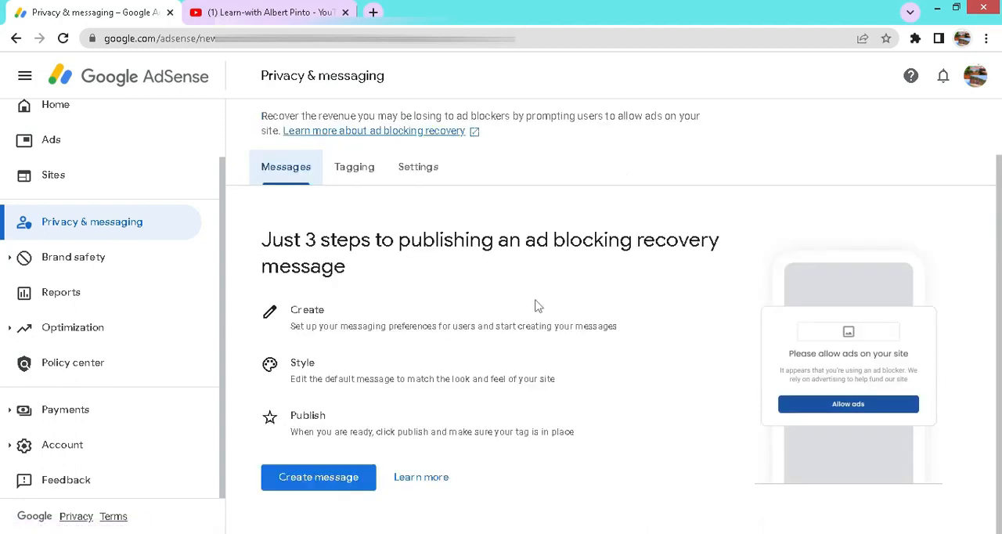
left_click(329, 480)
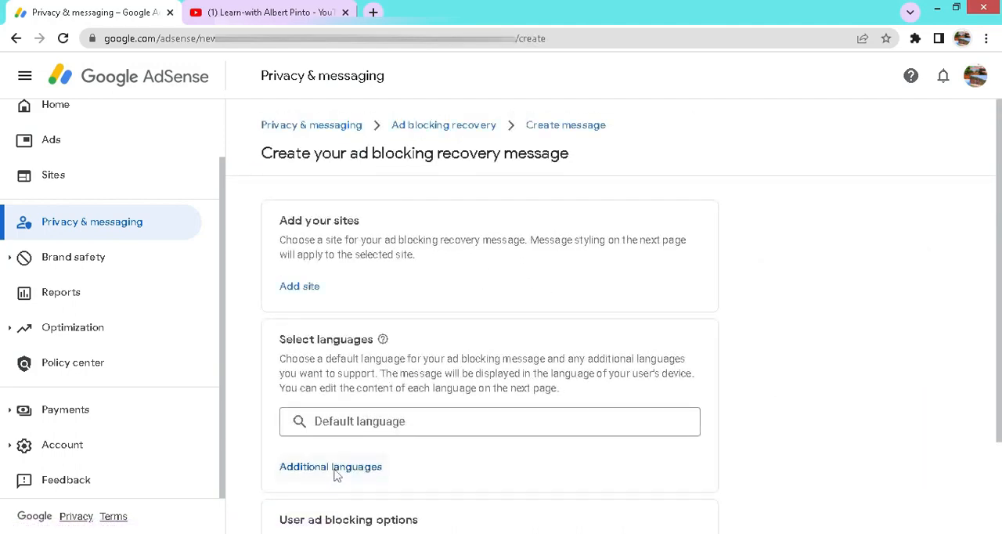
Step: Add the site amigoshopping.in to the ad blocking recovery message and confirm the selection
scroll(523, 304, "down", 1)
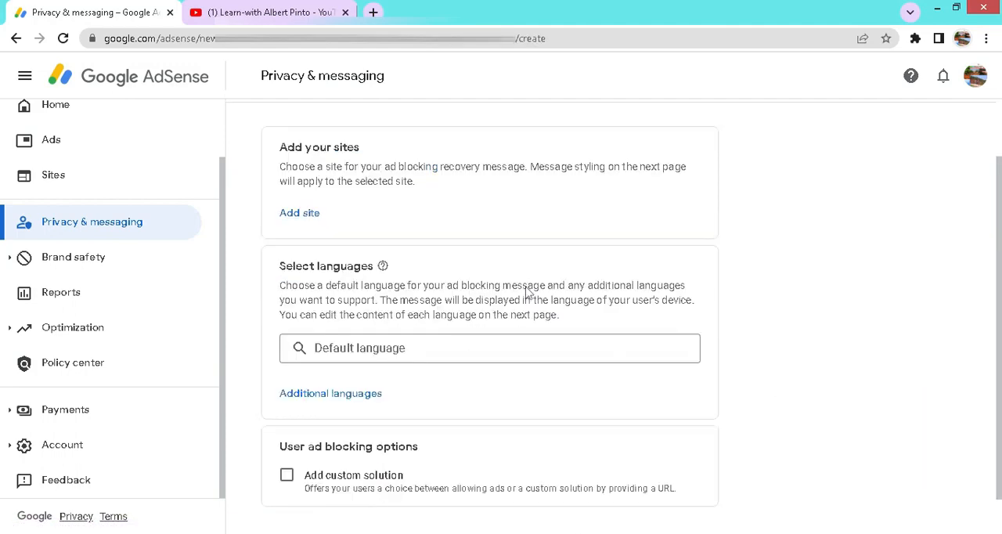
left_click(311, 222)
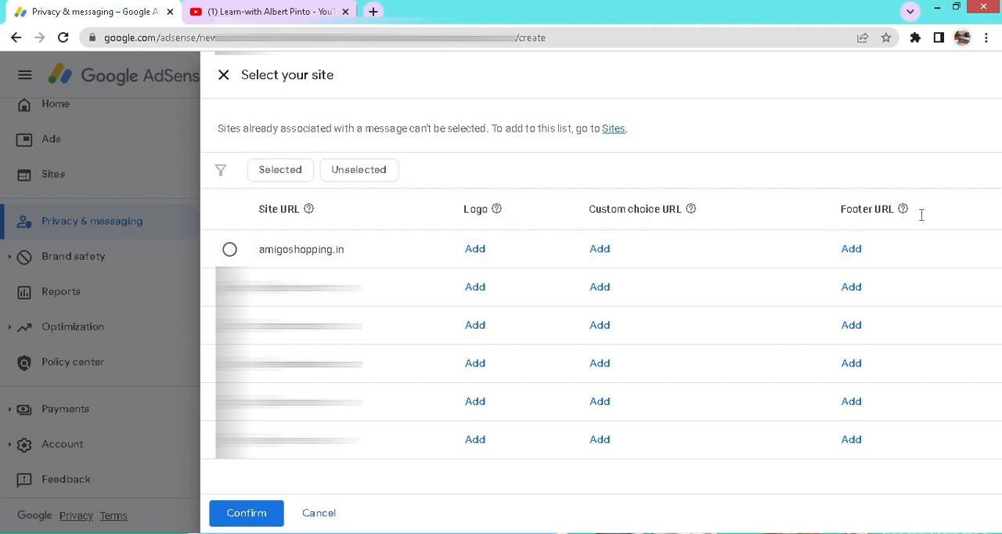
mouse_move(904, 212)
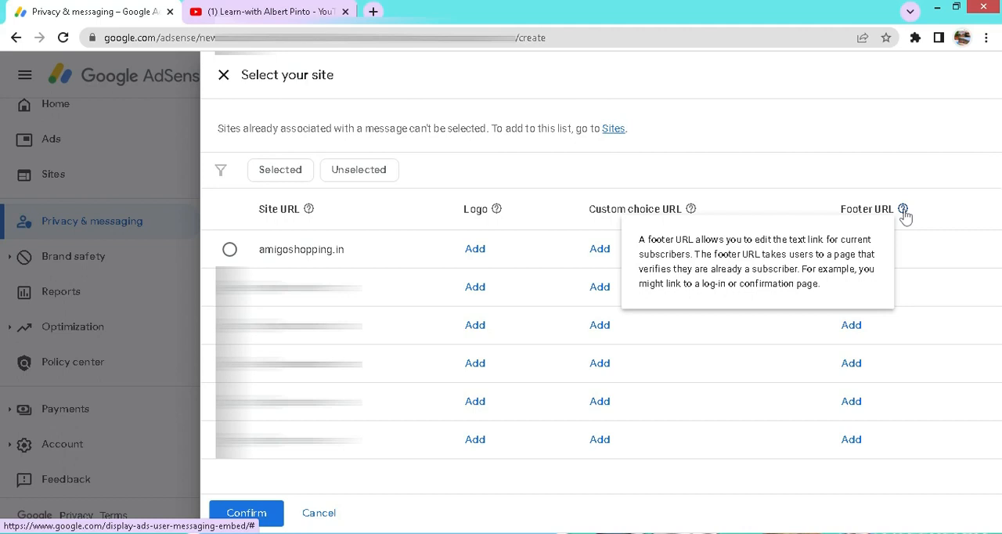
left_click(231, 252)
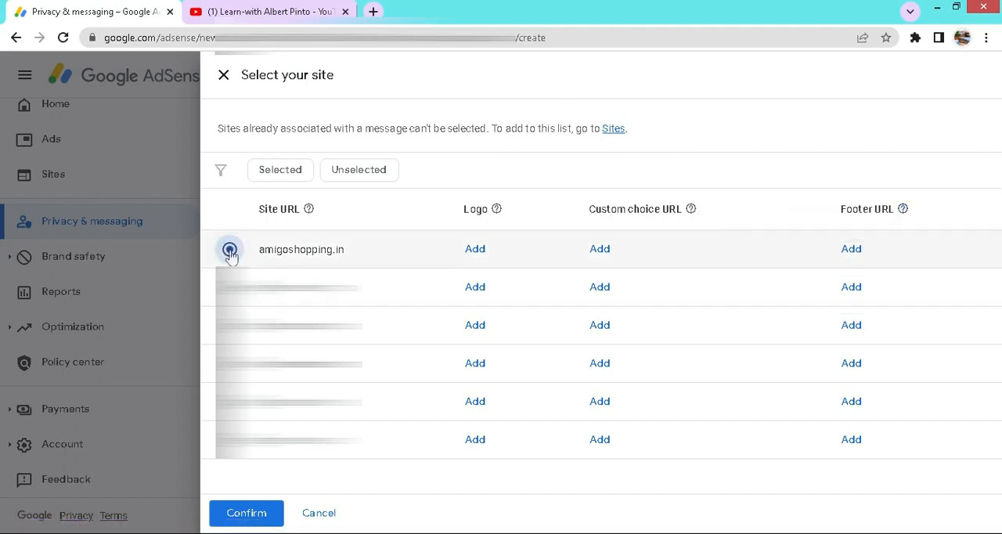
left_click(246, 514)
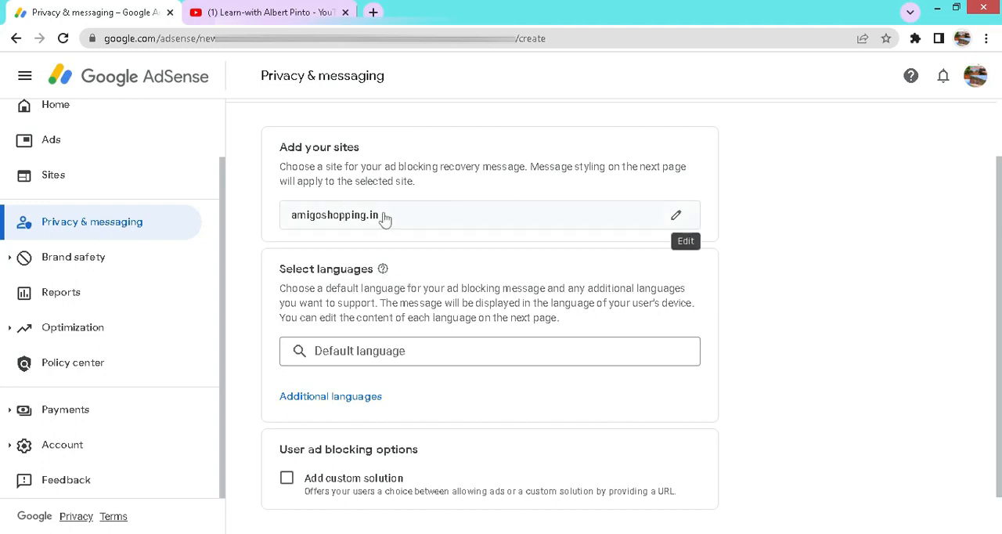
Step: Set the message's default language to English (United Kingdom) (en-GB)
scroll(517, 290, "down", 1)
left_click(477, 297)
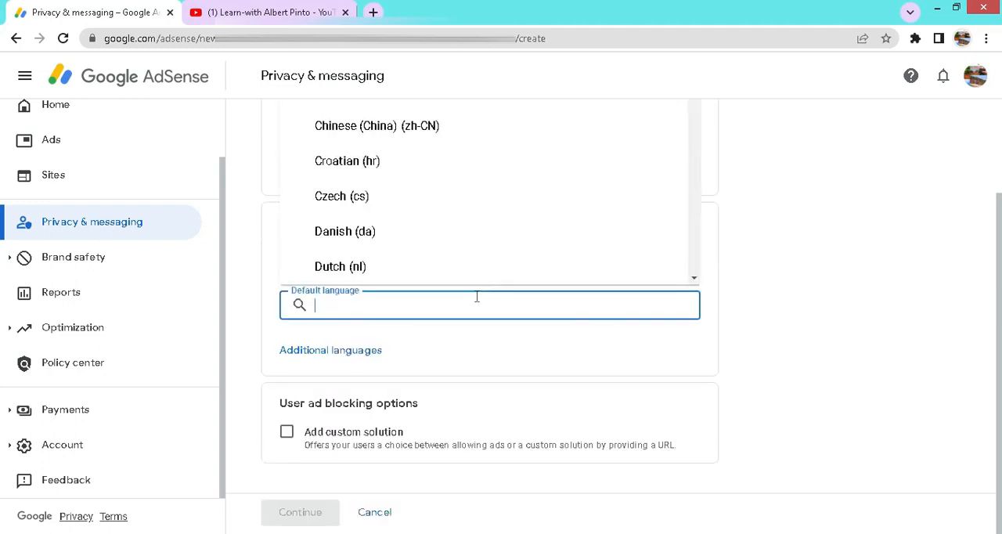
scroll(510, 214, "down", 1)
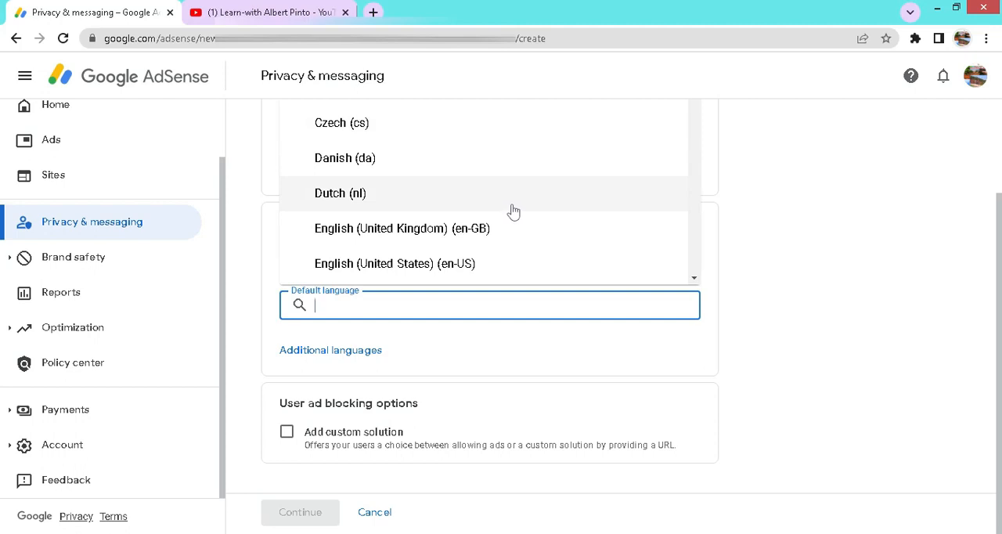
left_click(441, 232)
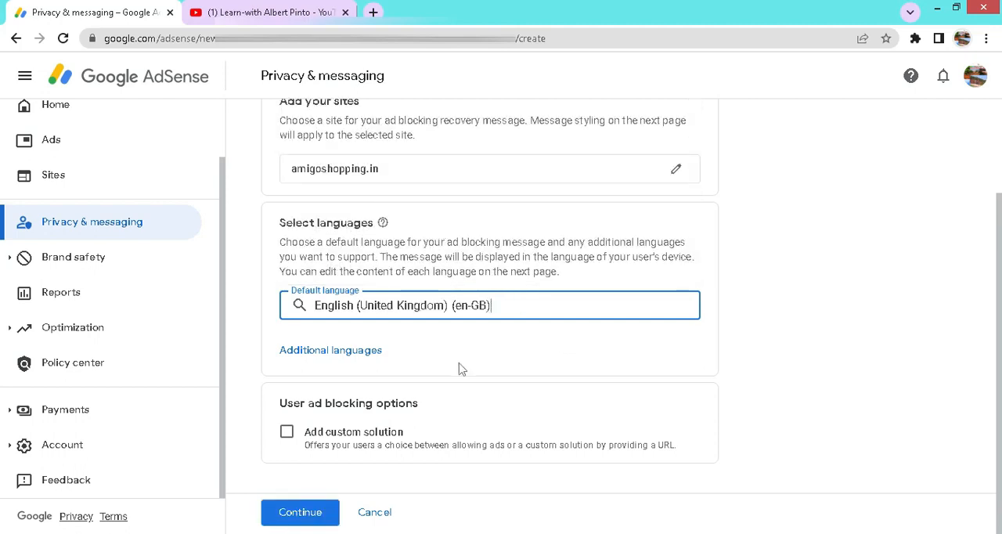
Step: Add Hindi (hi) as an additional language for the message
left_click(327, 353)
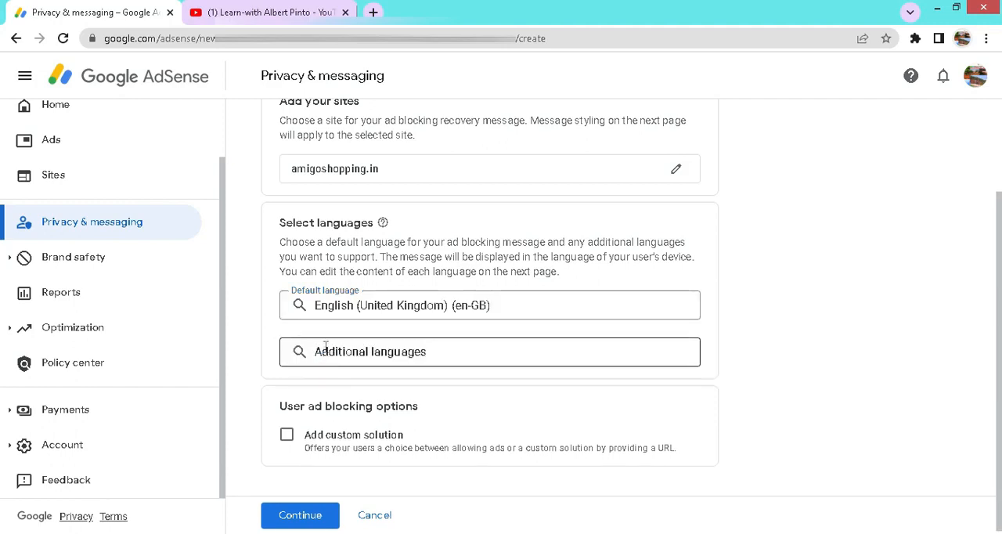
left_click(463, 356)
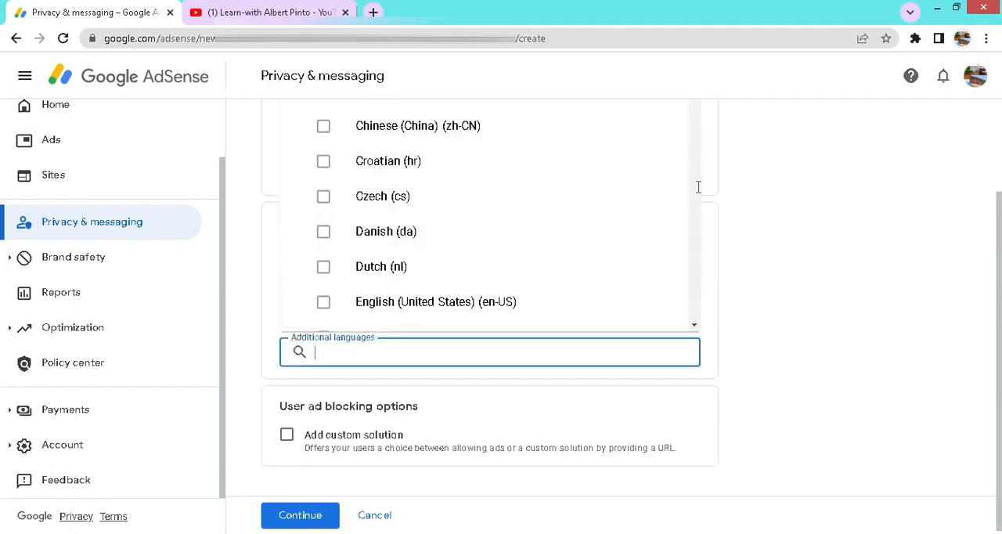
scroll(666, 206, "up", 2)
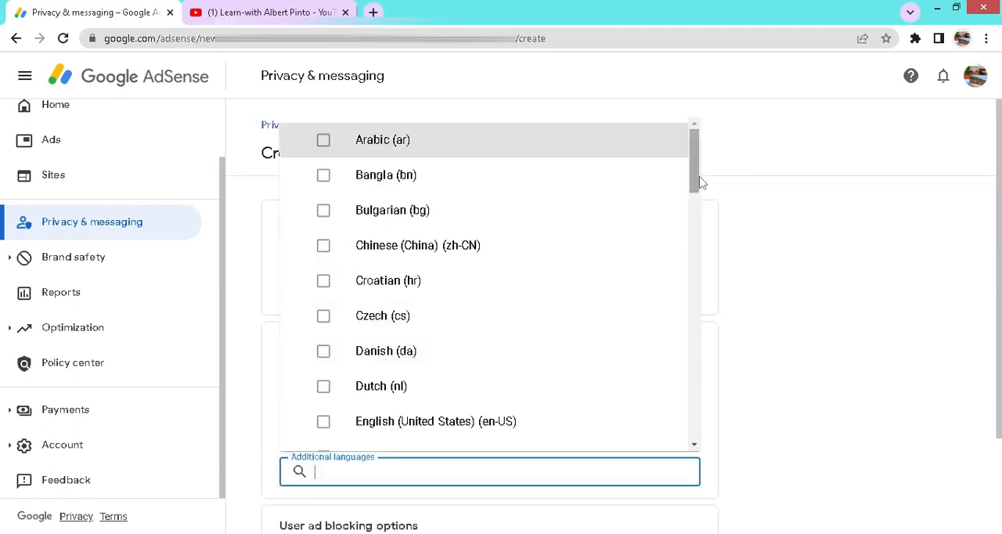
scroll(675, 266, "down", 5)
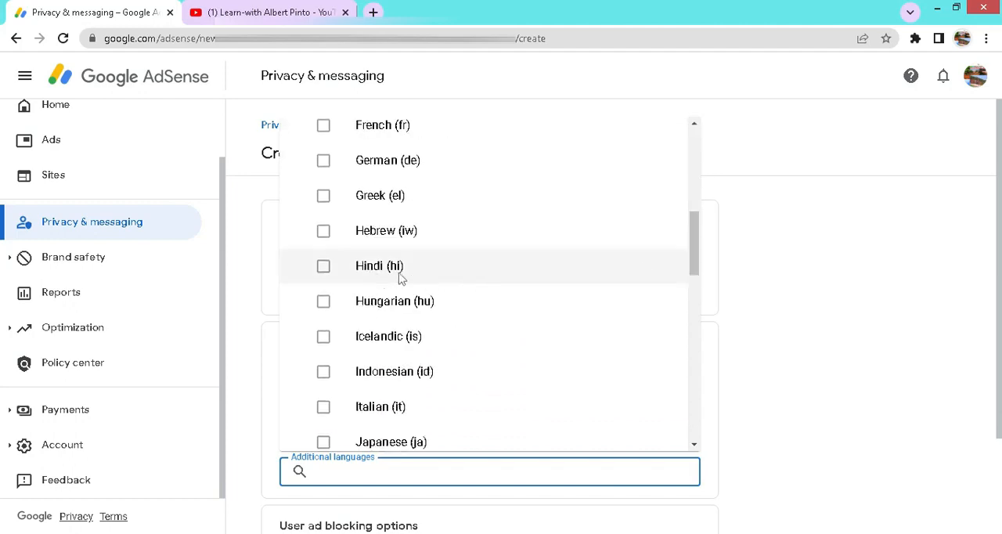
left_click(325, 270)
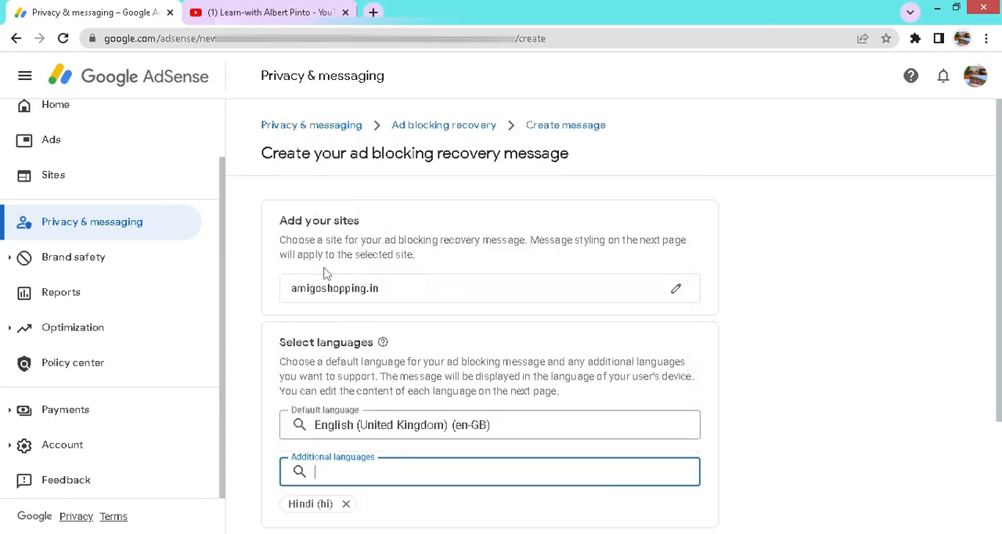
Step: Review the custom solution option, leave it unselected and continue to the message editor
scroll(459, 324, "down", 2)
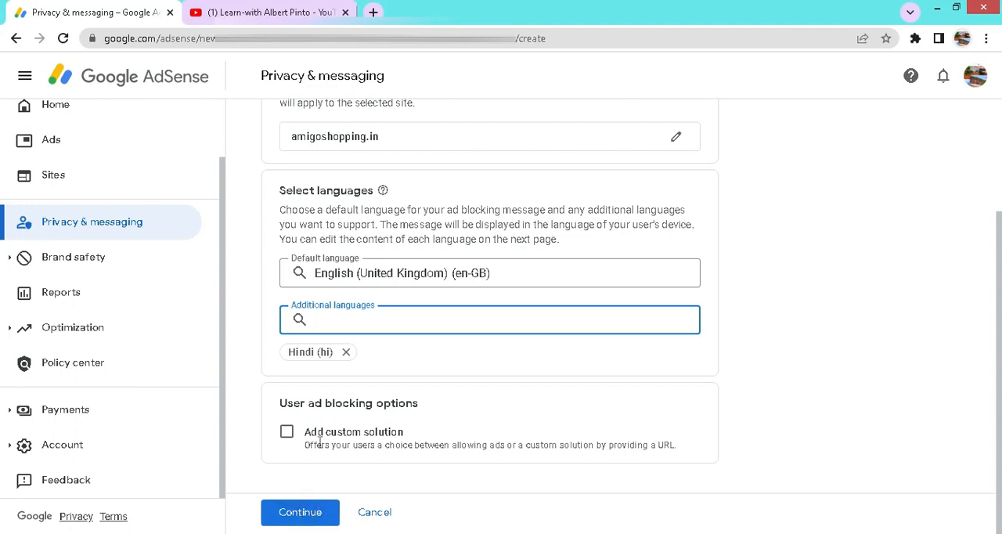
left_click_drag(408, 436, 317, 440)
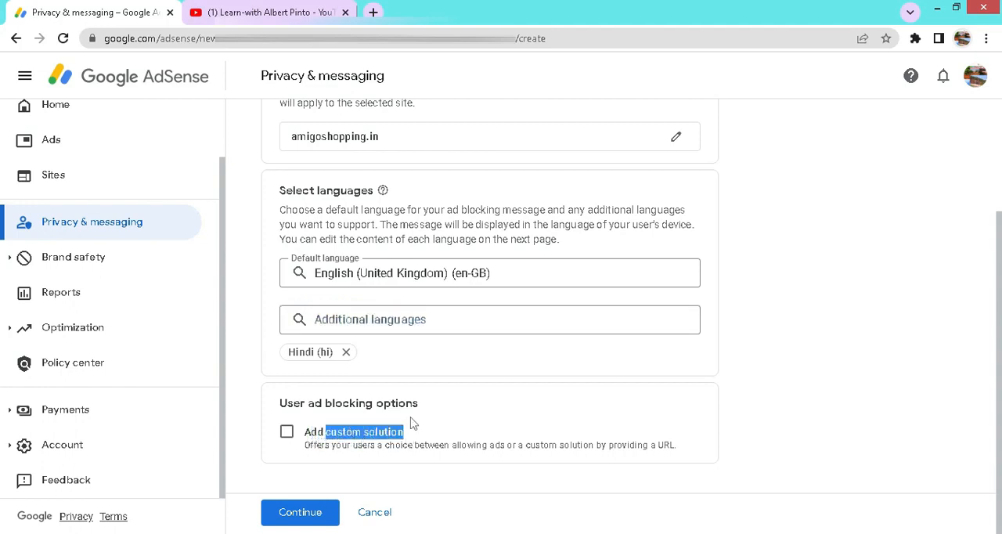
left_click(454, 415)
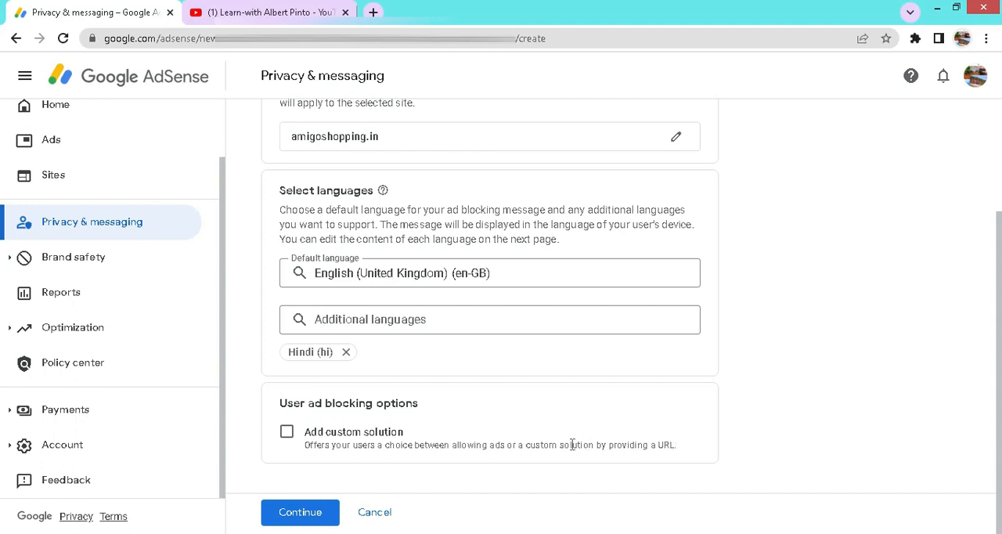
left_click(302, 513)
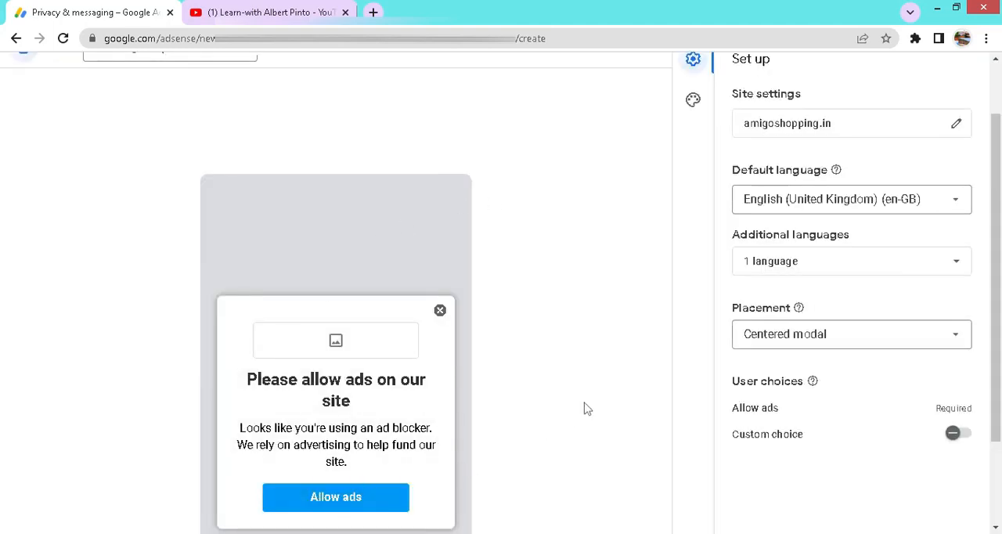
Step: Try the Bottom pinned and Centered modal (non-dismissible) placements for the message, and set the placement back to Centered modal
scroll(588, 408, "down", 1)
left_click(957, 295)
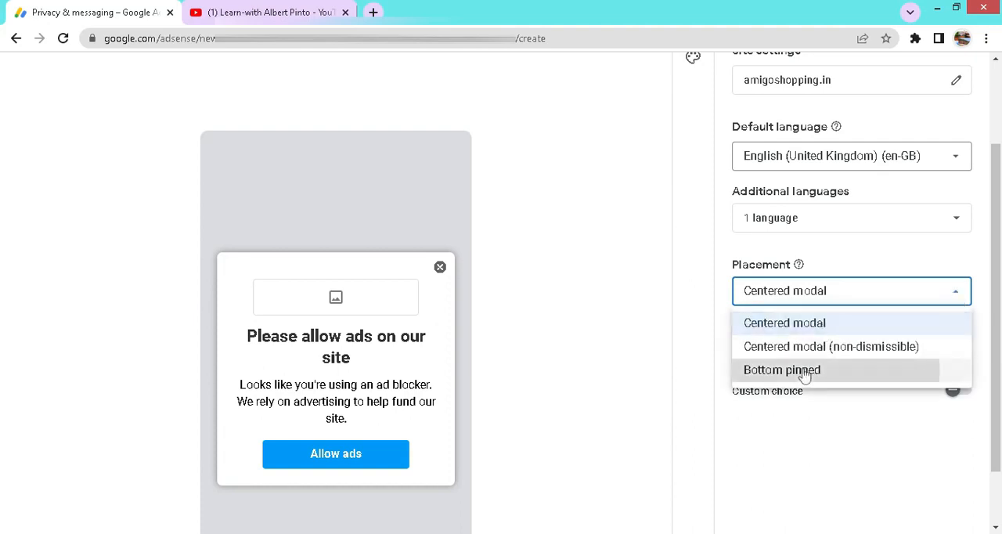
left_click(805, 372)
left_click(963, 294)
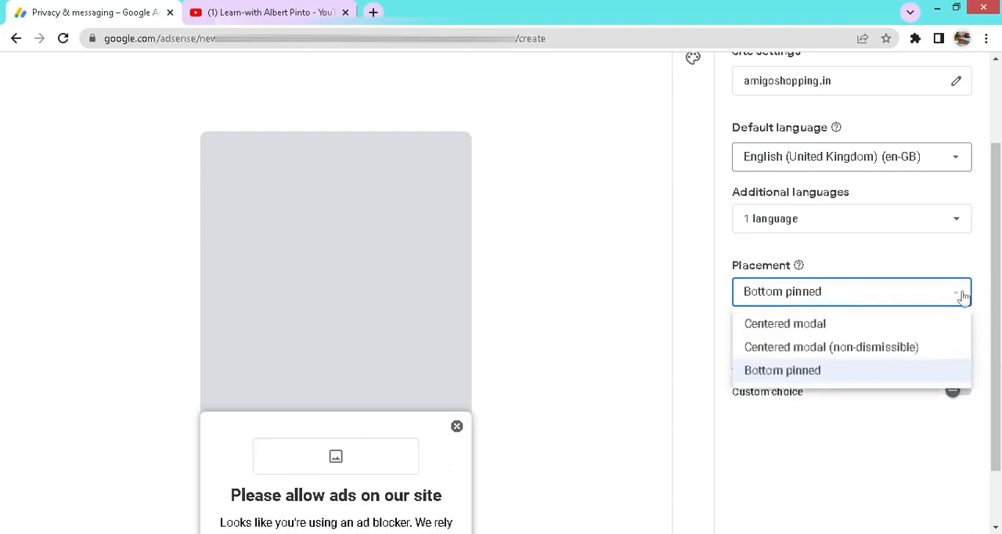
left_click(885, 354)
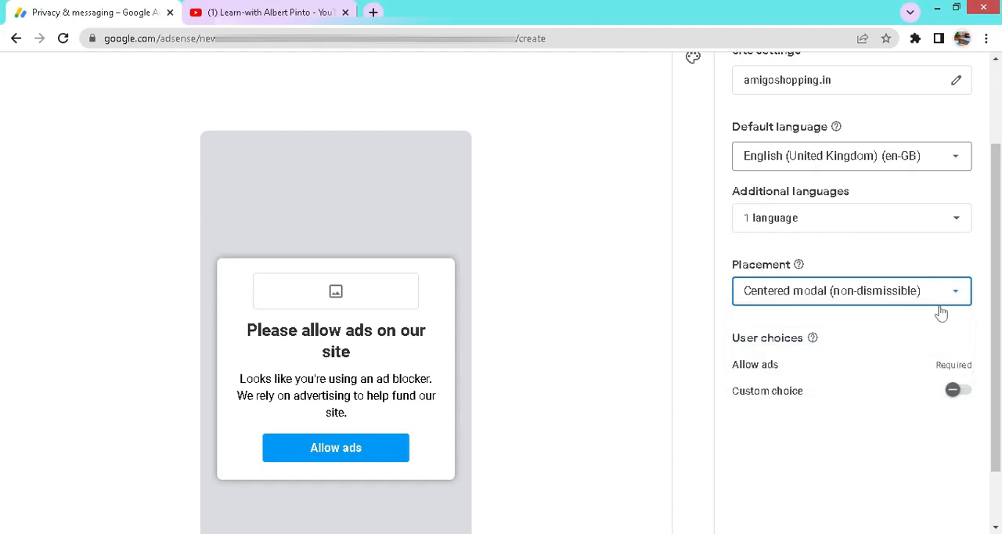
scroll(529, 392, "down", 1)
scroll(521, 389, "up", 1)
left_click(959, 294)
left_click(814, 325)
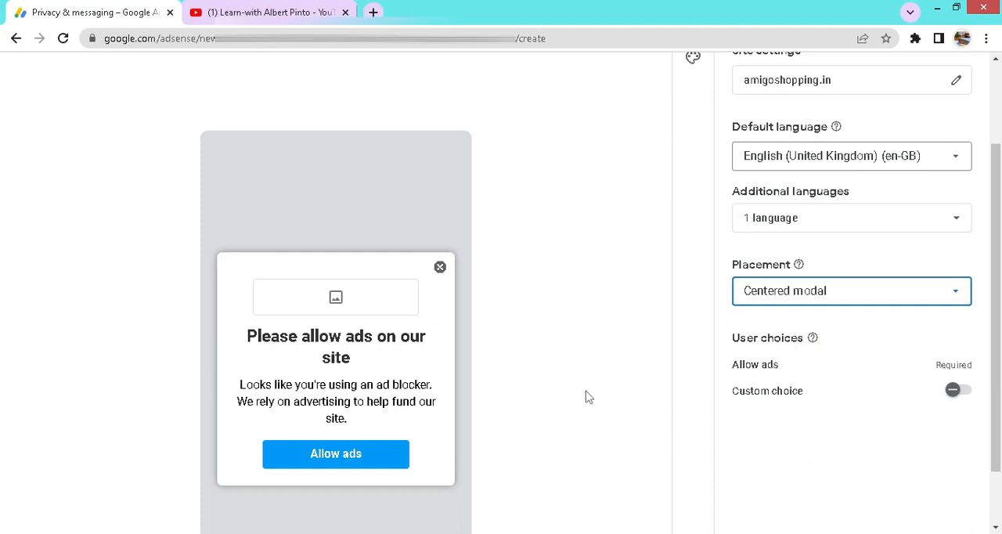
Step: Start publishing the message, accept the site tagging notice and open the logo uploader for amigoshopping.in
scroll(585, 397, "up", 2)
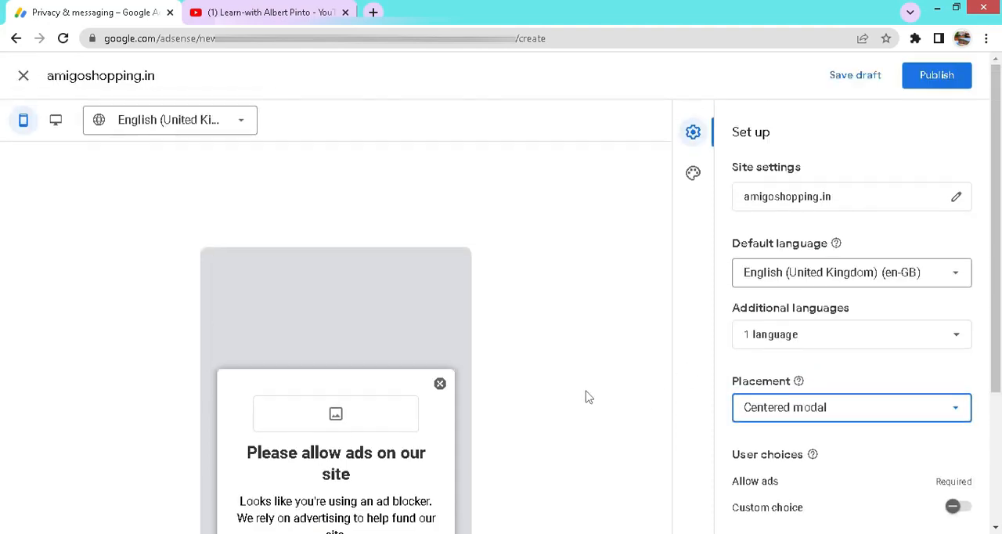
left_click(940, 81)
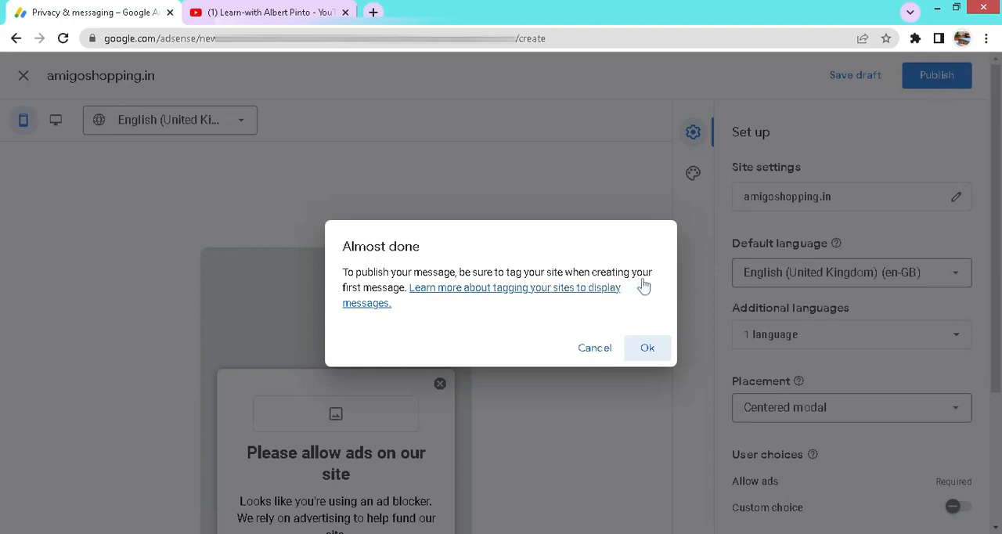
left_click(650, 352)
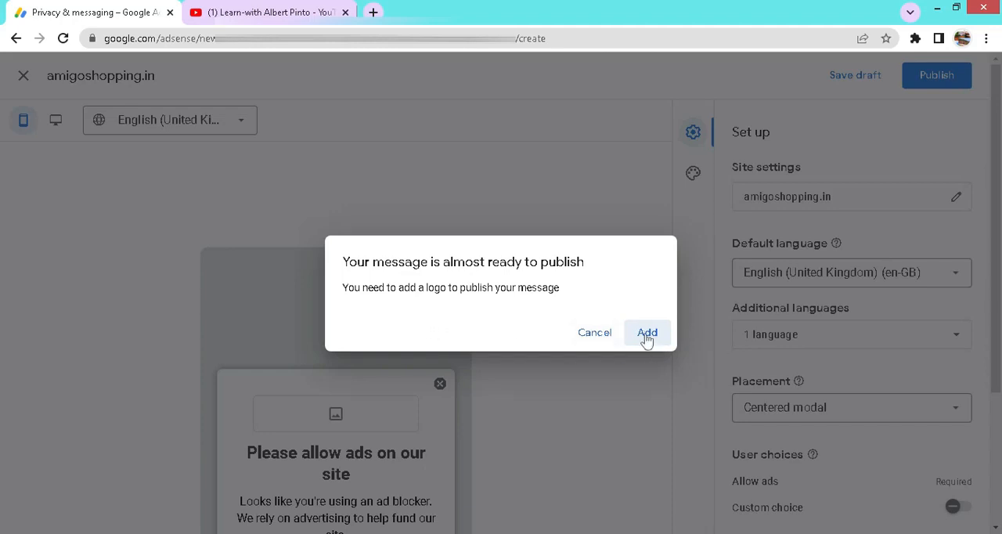
left_click(647, 335)
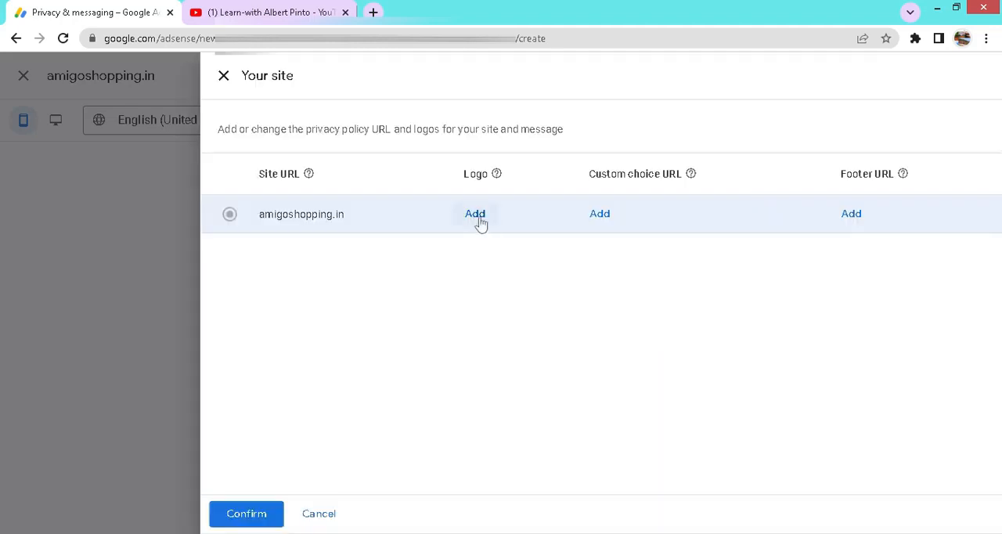
left_click(477, 216)
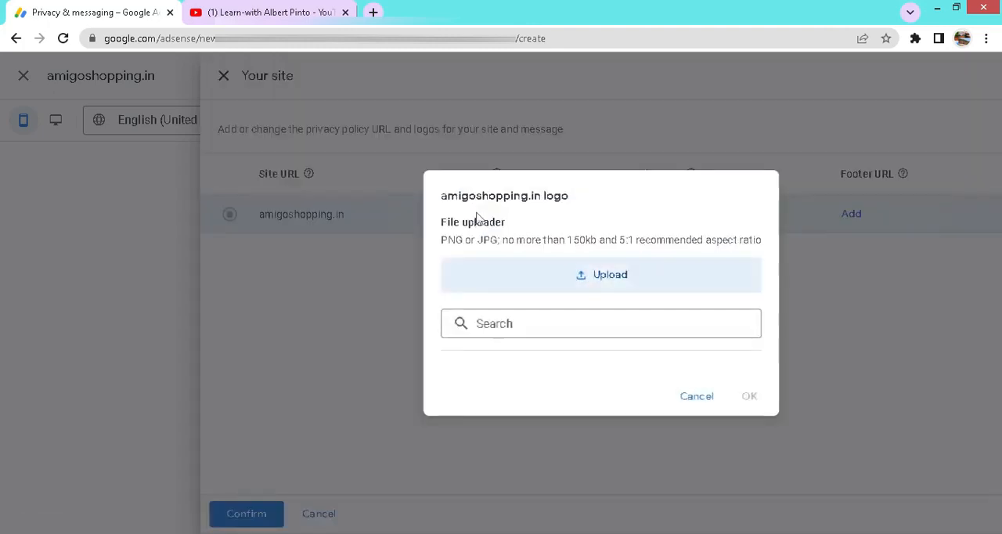
left_click_drag(566, 240, 631, 235)
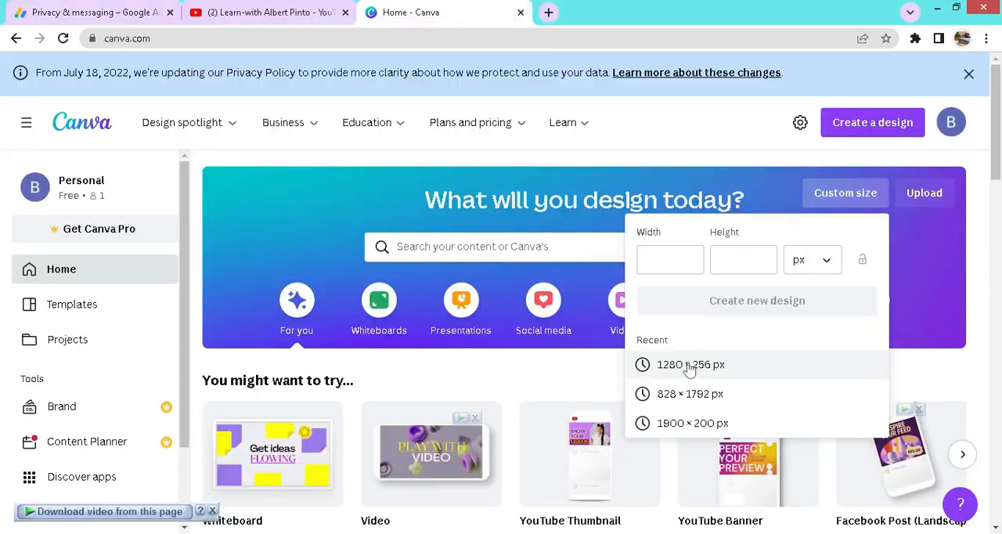
Step: Create a 1280 × 256 px design in Canva and apply the Modern Furniture special price banner template
left_click(689, 367)
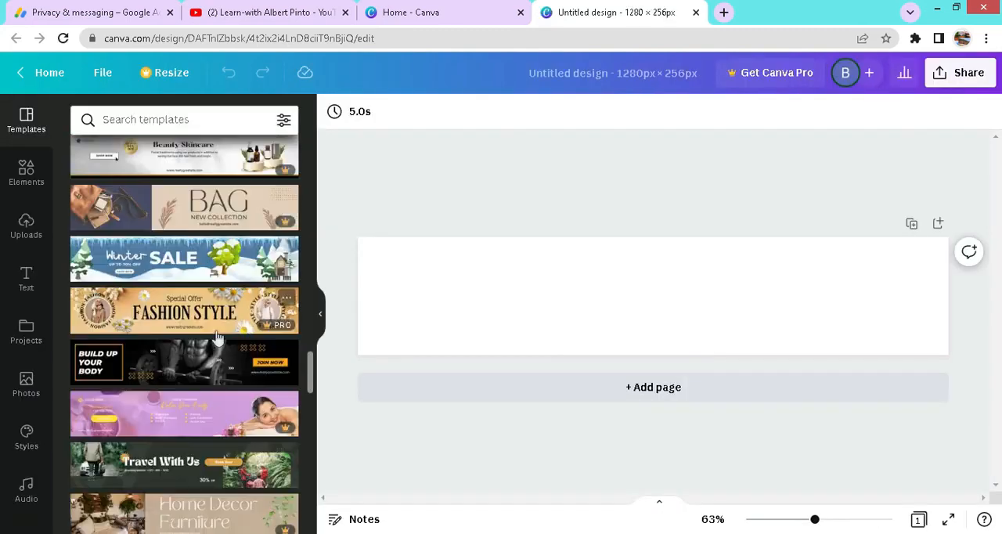
scroll(217, 337, "down", 2)
scroll(218, 336, "down", 5)
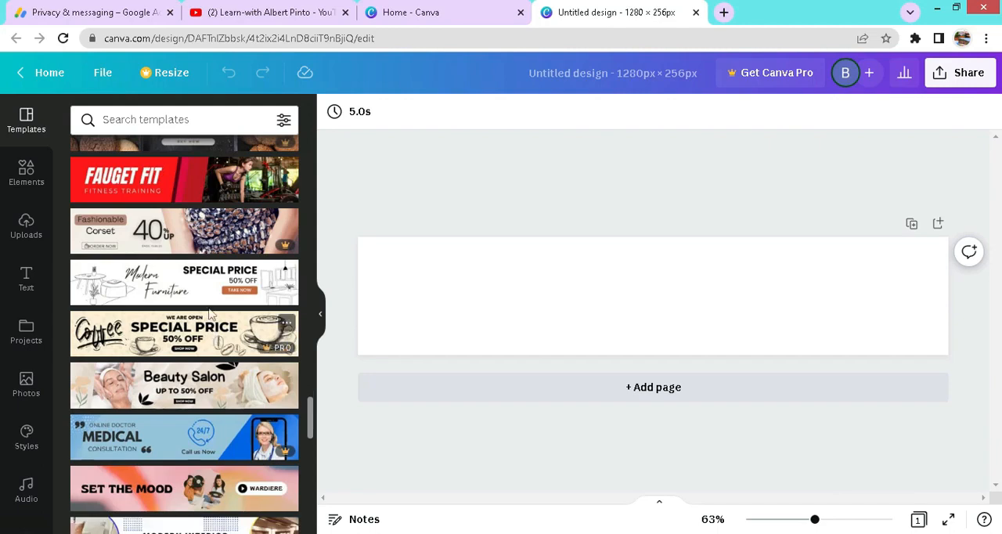
left_click(195, 281)
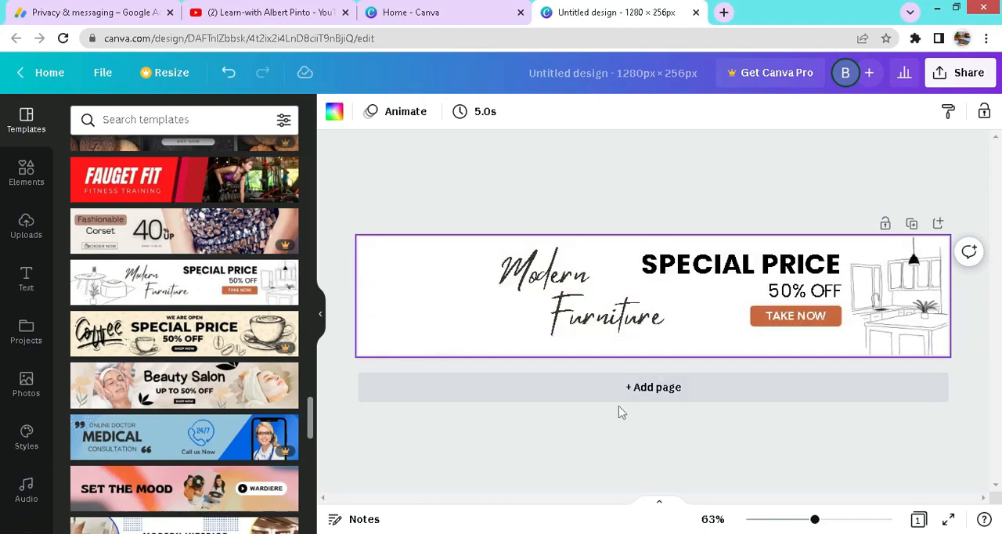
Step: Remove the 50% OFF text from the banner, and enlarge the orange button shape with its label centred on it
left_click_drag(744, 299, 216, 311)
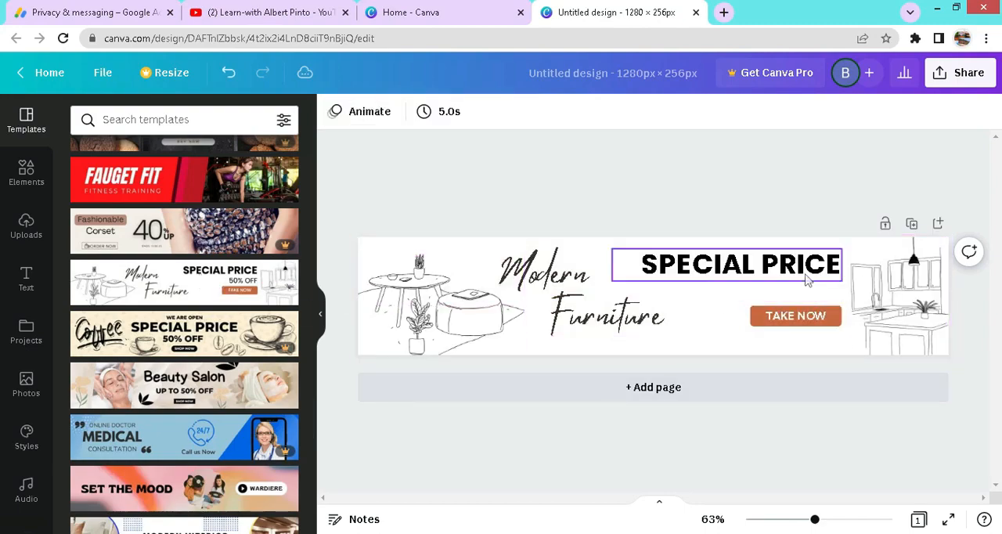
mouse_move(812, 315)
left_mouse_down()
mouse_move(687, 324)
mouse_move(748, 317)
mouse_move(733, 313)
mouse_move(823, 329)
left_mouse_up()
left_click_drag(723, 305, 751, 312)
Step: Replace the SPECIAL PRICE heading with "AMIGO SHOPPING" and widen its text box so it fits on one line
double_click(676, 270)
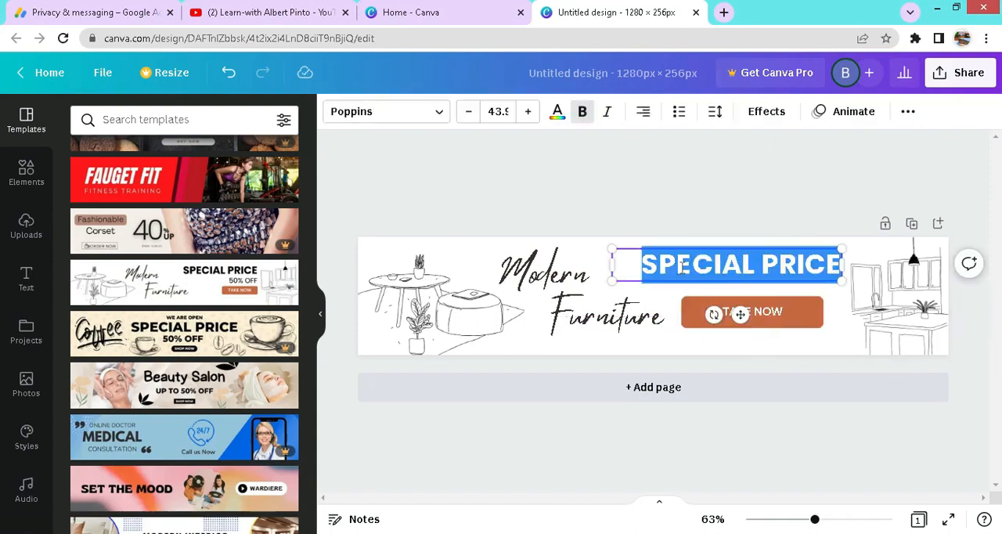
type("AMIGO")
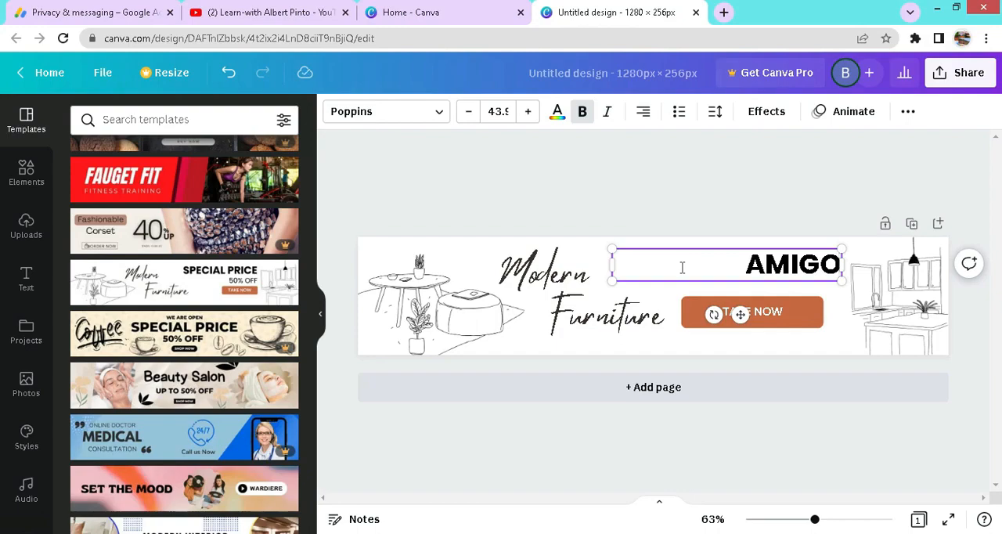
type(" S")
key("BackSpace")
type("SHOPPING")
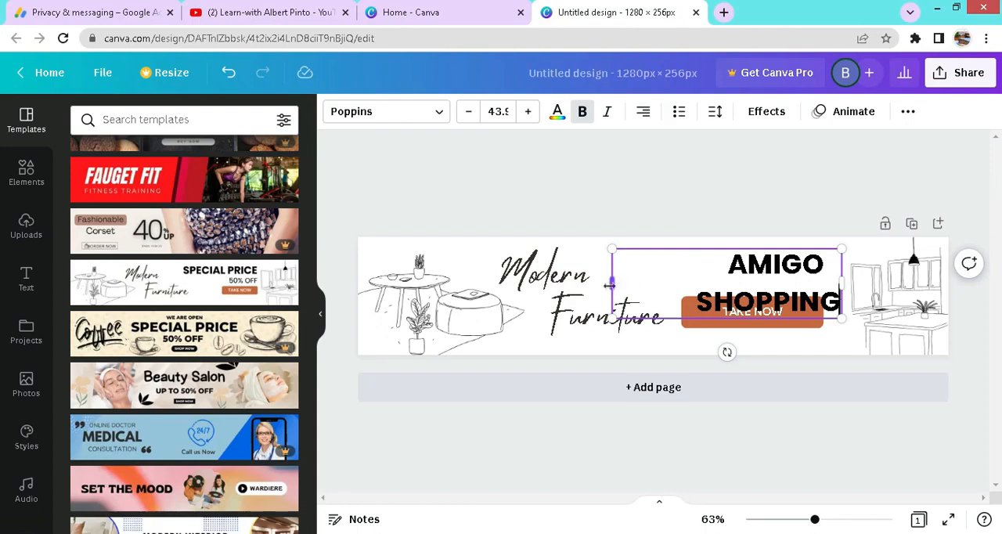
left_click_drag(612, 281, 493, 273)
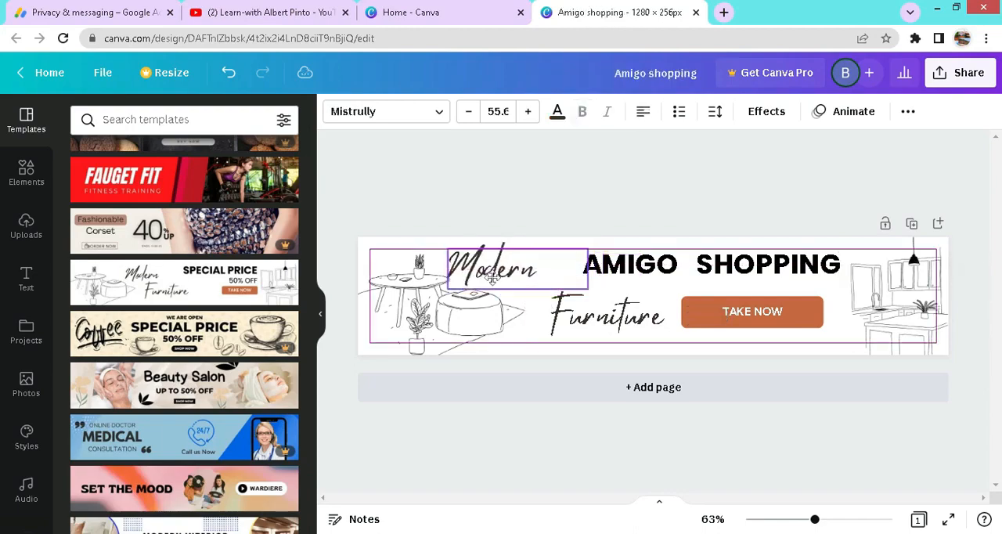
Step: Move the Furniture script text closer to the table drawing and change the orange button's label to "WELCOME"
left_click_drag(596, 325, 556, 327)
double_click(778, 314)
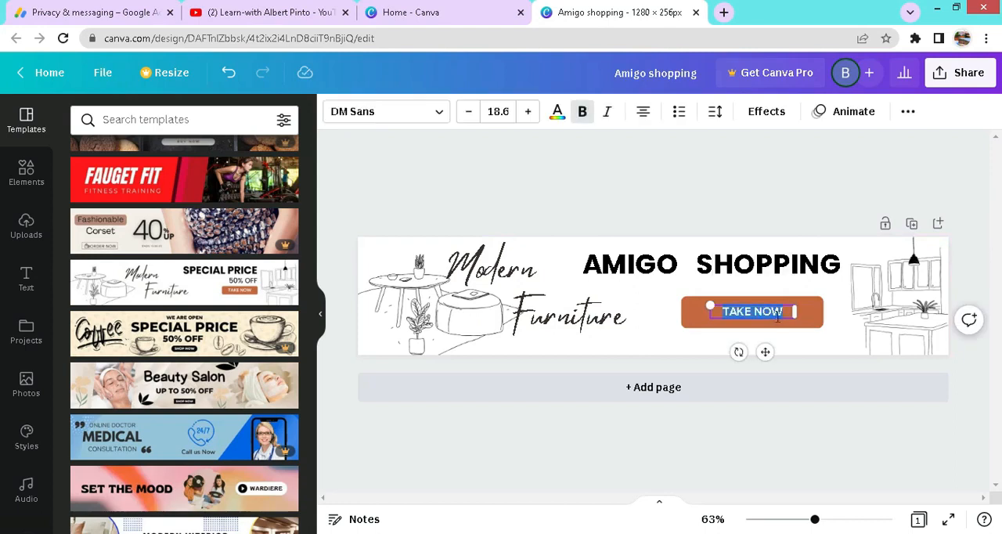
type("WELCOME")
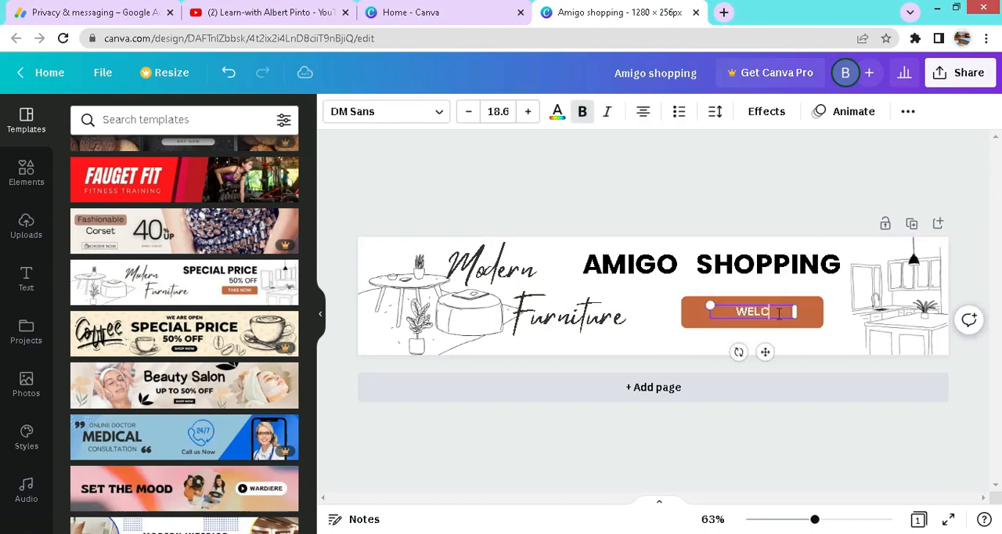
left_click(989, 263)
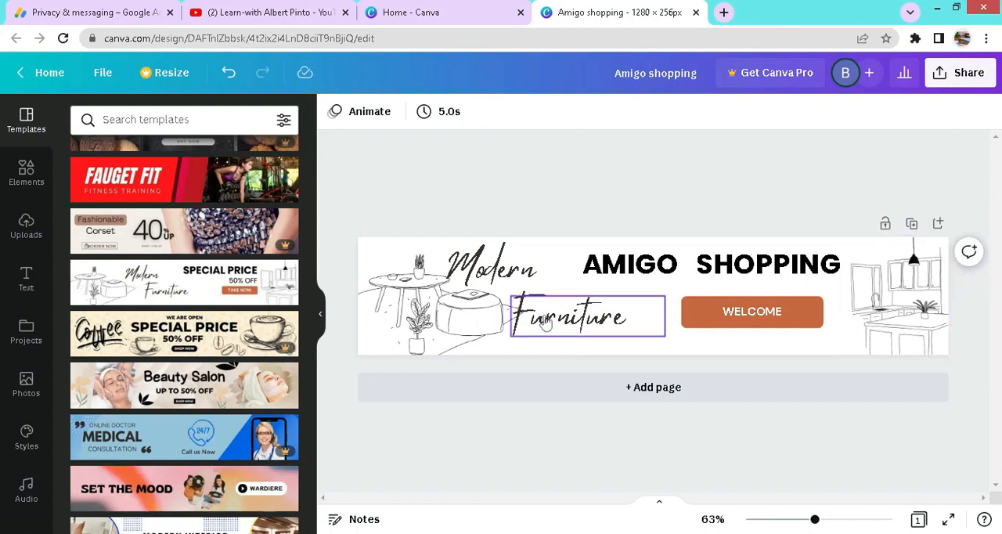
Step: Replace the script word Furniture with "shopping" on the banner
double_click(548, 320)
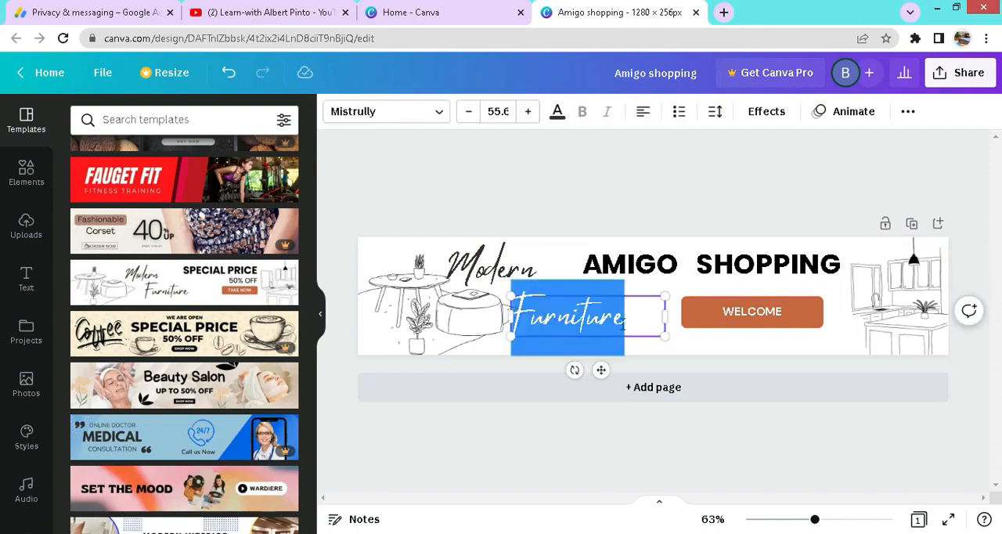
type("shopping")
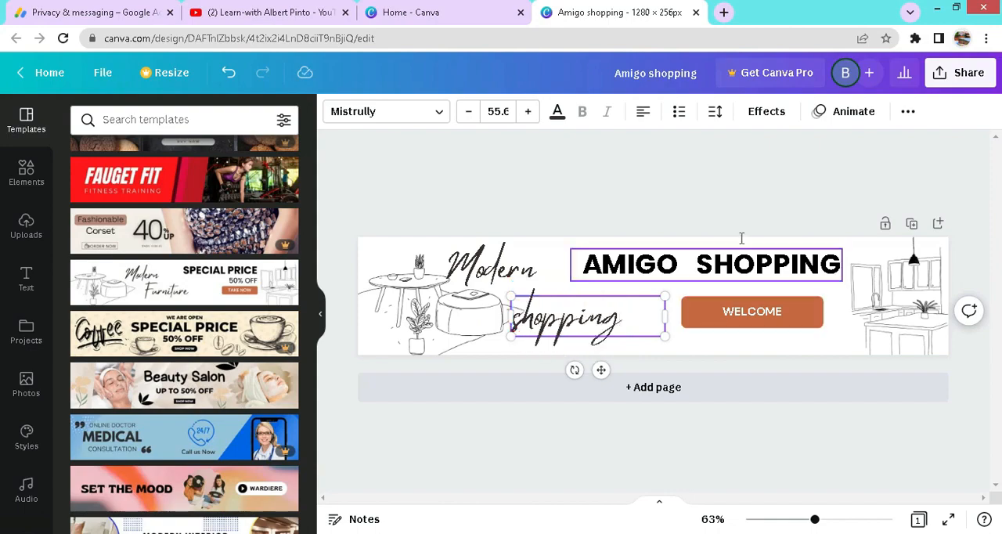
left_click(713, 189)
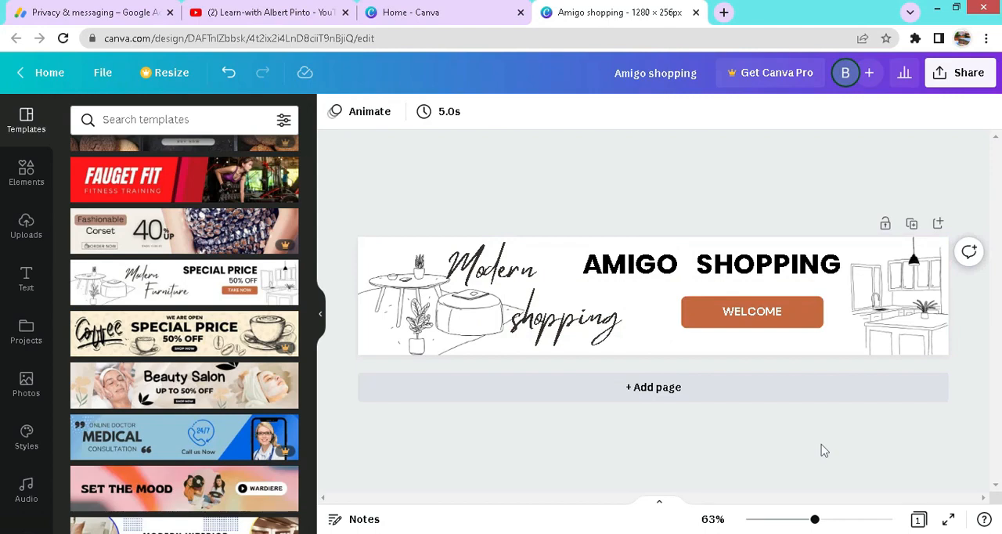
Step: Export the finished banner design for use as the site logo
left_click(102, 73)
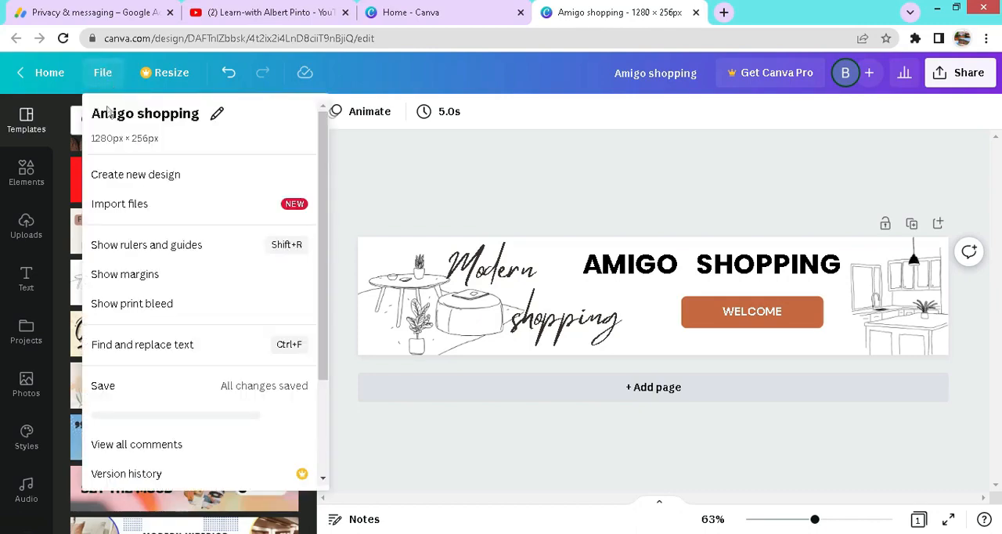
scroll(152, 287, "down", 3)
left_click(117, 401)
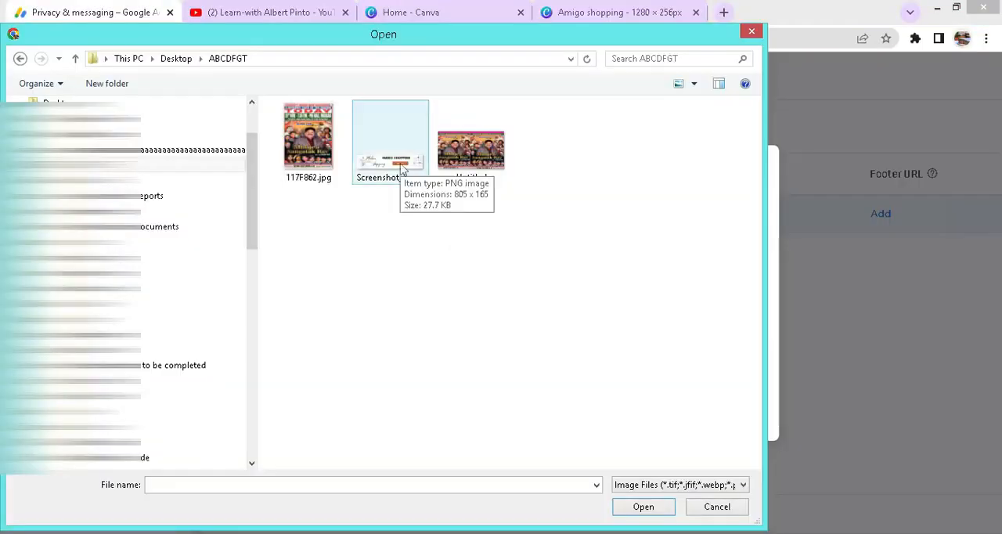
Step: Upload the banner image Screenshot_1.png to the AdSense logo uploader and try to delete konkani-learn-logo.jpg
left_click(402, 168)
left_click(649, 509)
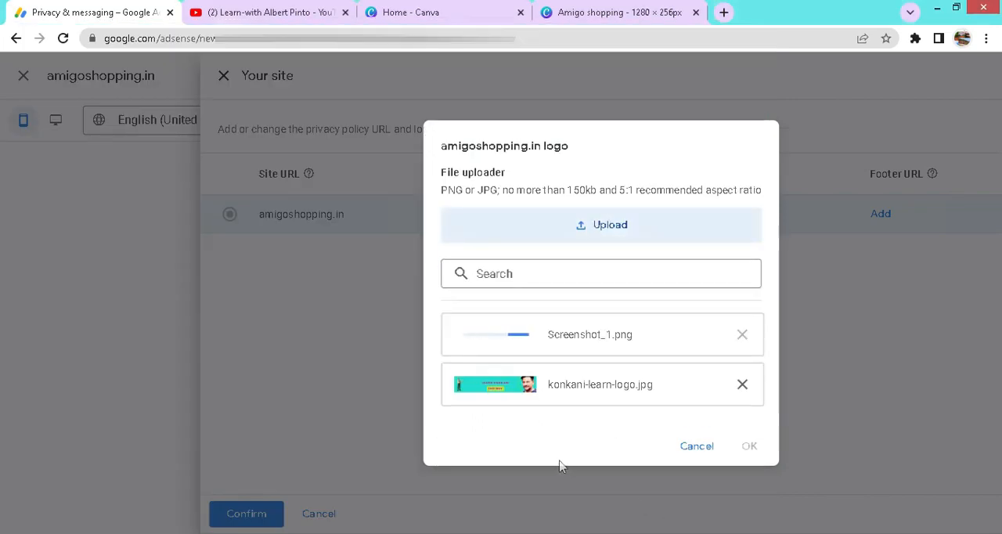
left_click(742, 384)
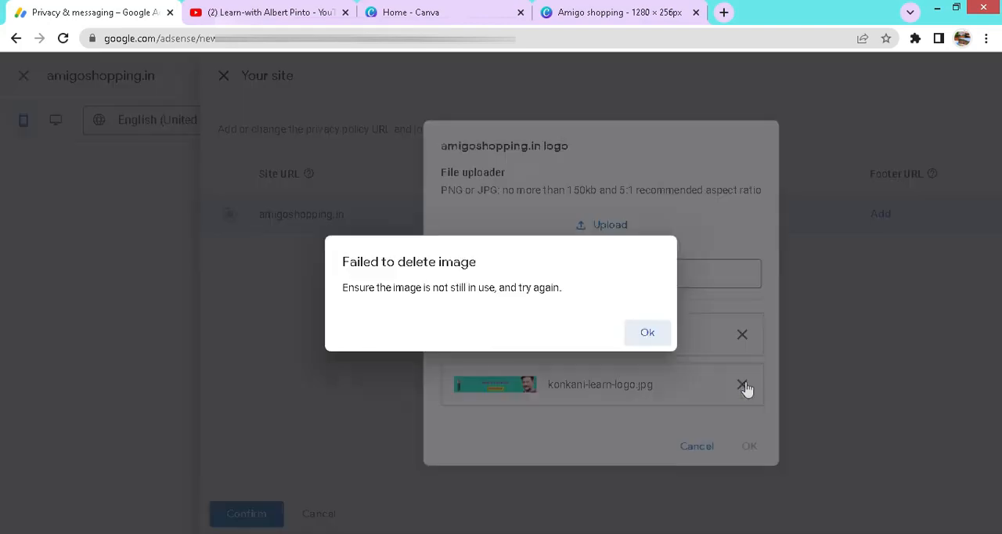
left_click(656, 335)
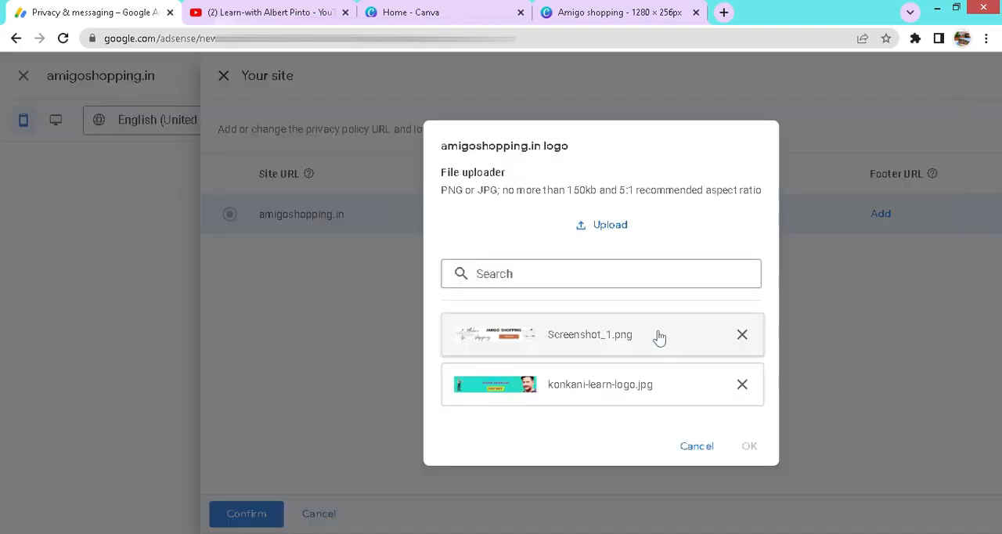
Step: Assign Screenshot_1.png as the amigoshopping.in logo and confirm the site settings
left_click(664, 337)
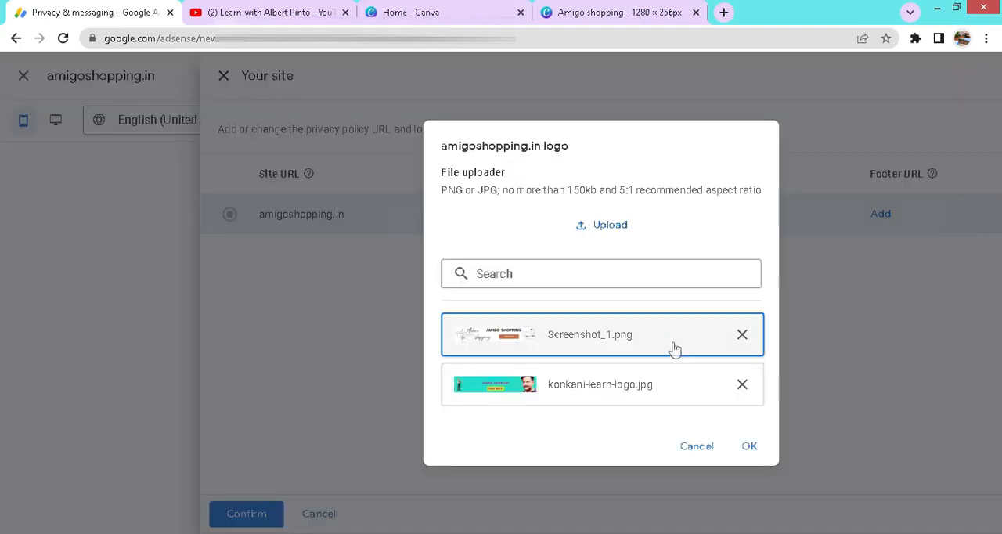
left_click(749, 446)
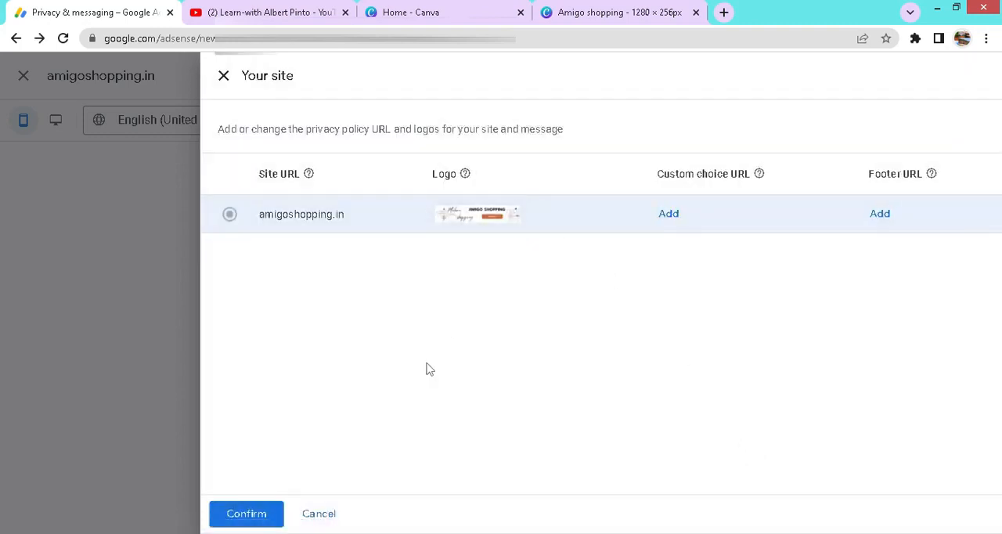
left_click(258, 514)
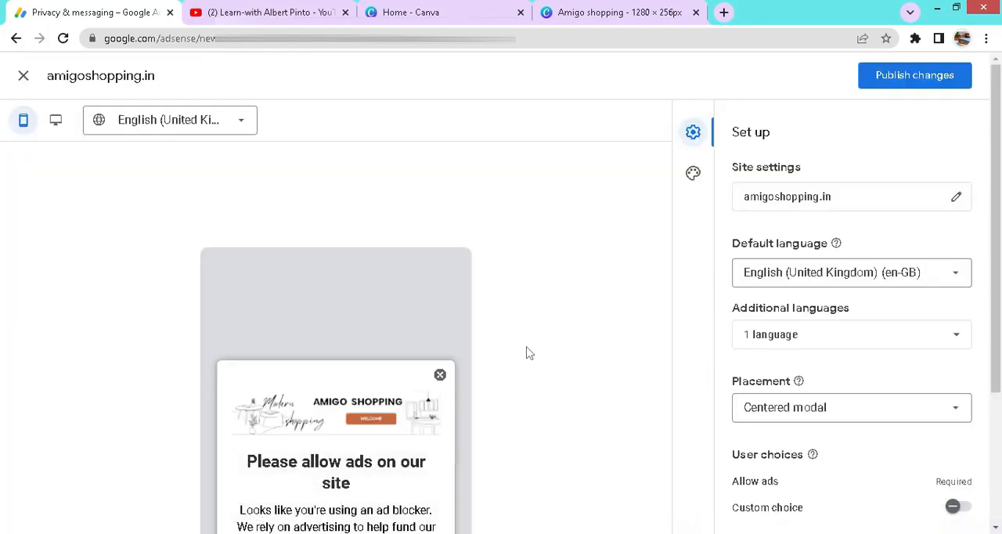
Step: Check the logo in the message preview and publish the changes to the ad blocking recovery message
scroll(537, 334, "down", 2)
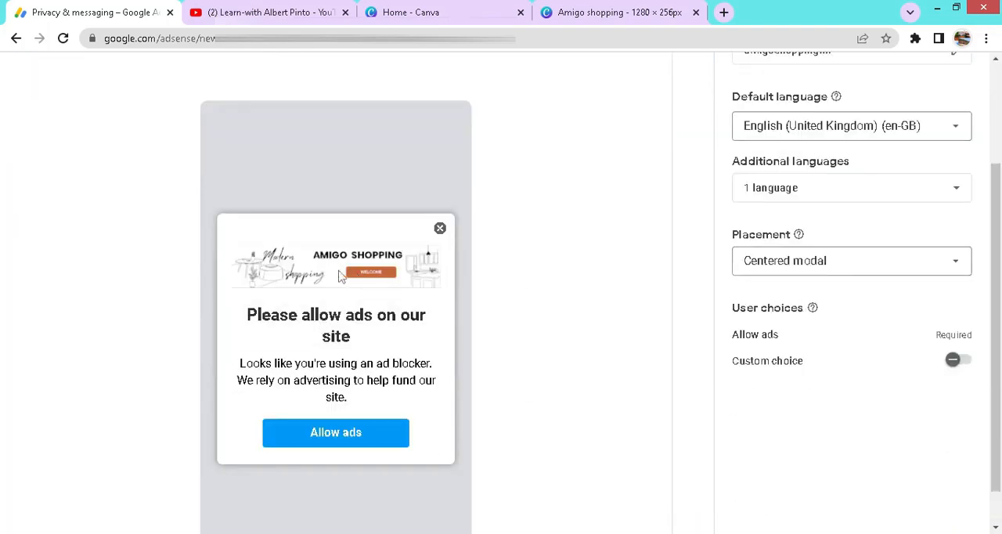
scroll(605, 288, "up", 2)
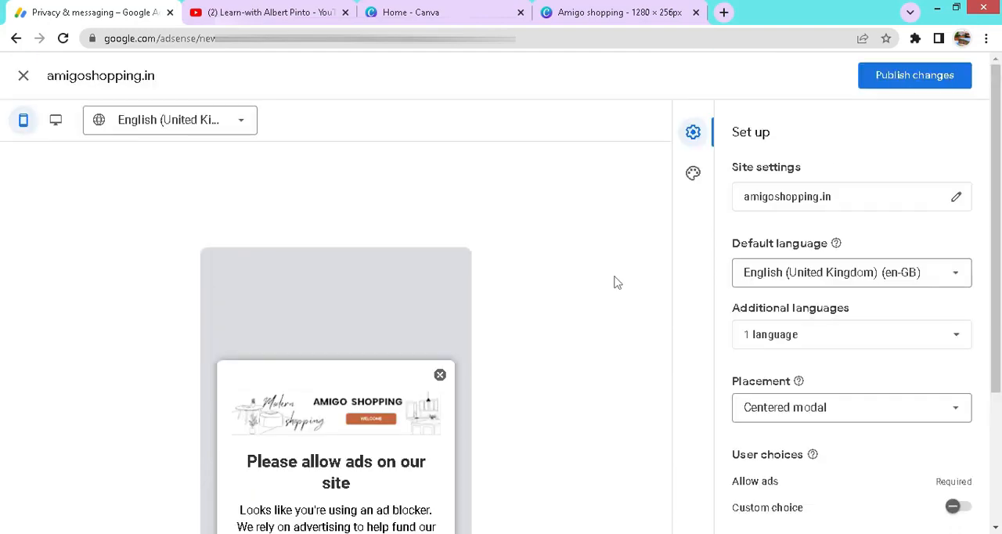
left_click(928, 81)
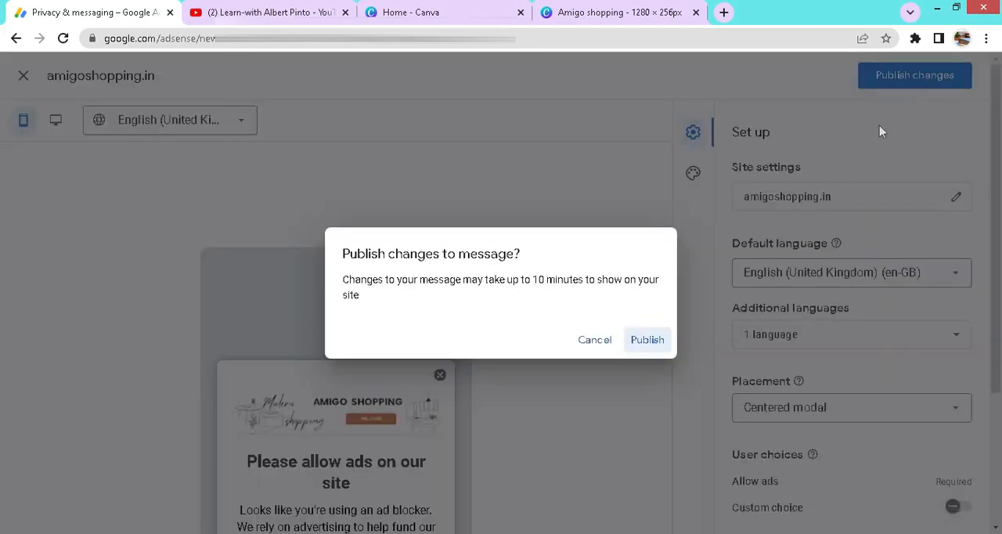
left_click(649, 342)
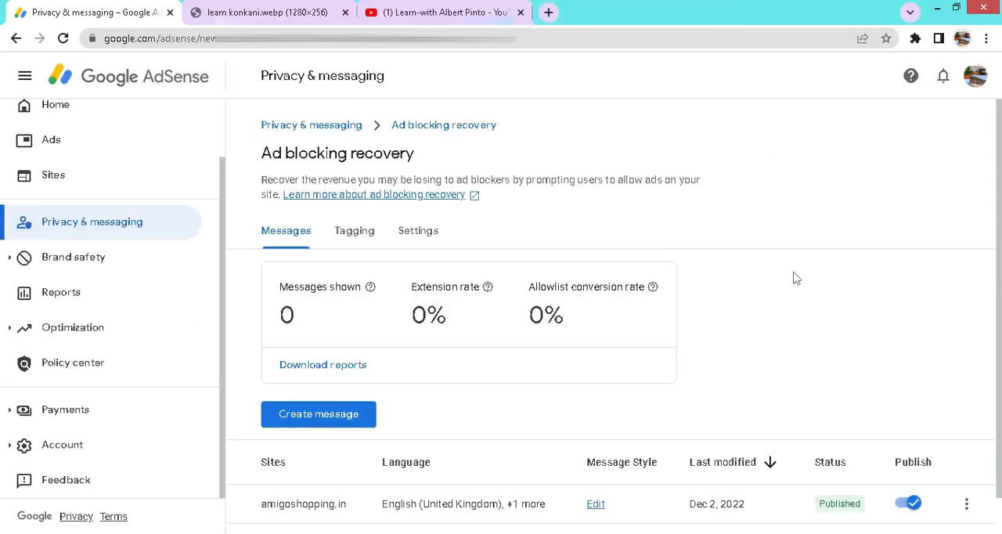
Step: Open the ad blocking recovery tagging code and examine the recovery tag and the optional error protection message
scroll(795, 278, "down", 1)
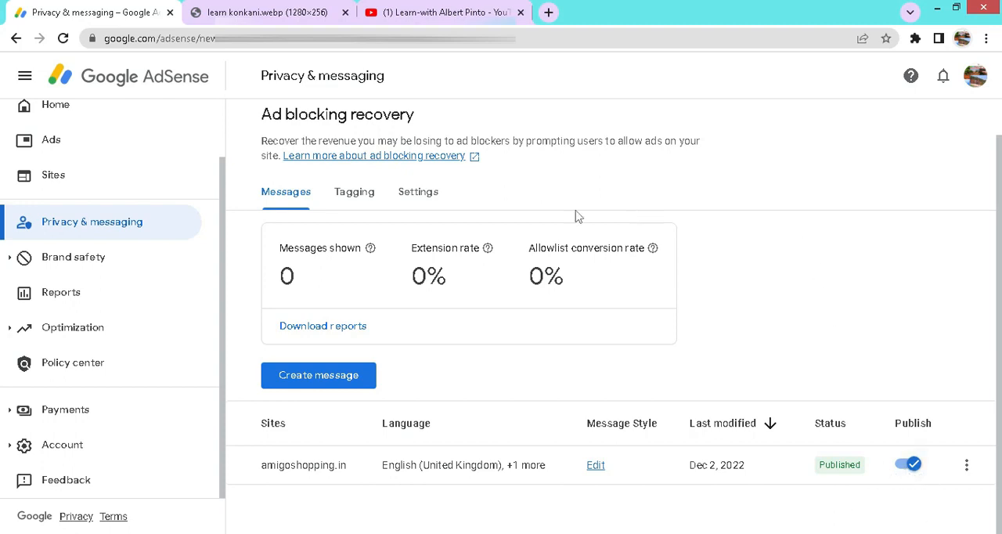
left_click(360, 199)
scroll(528, 368, "down", 5)
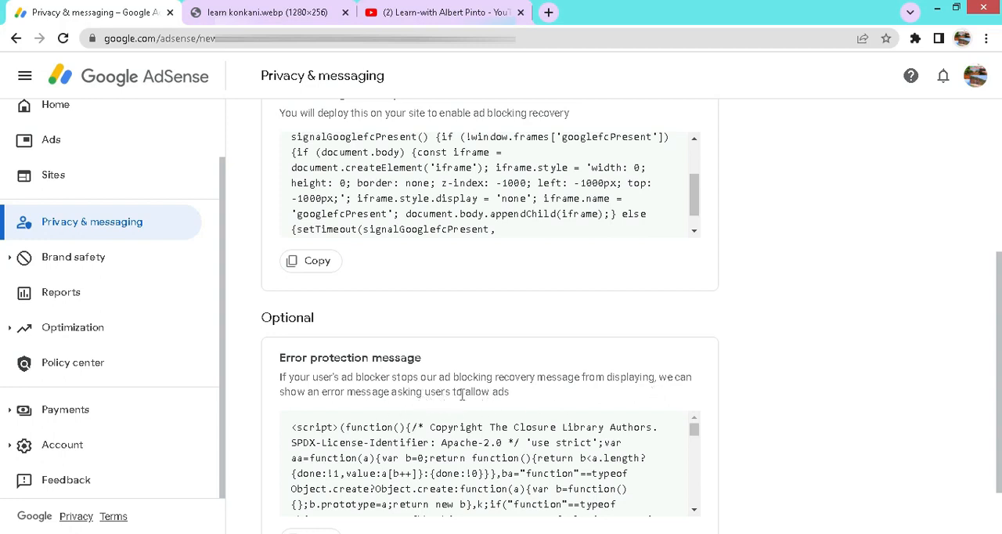
left_click_drag(452, 392, 512, 393)
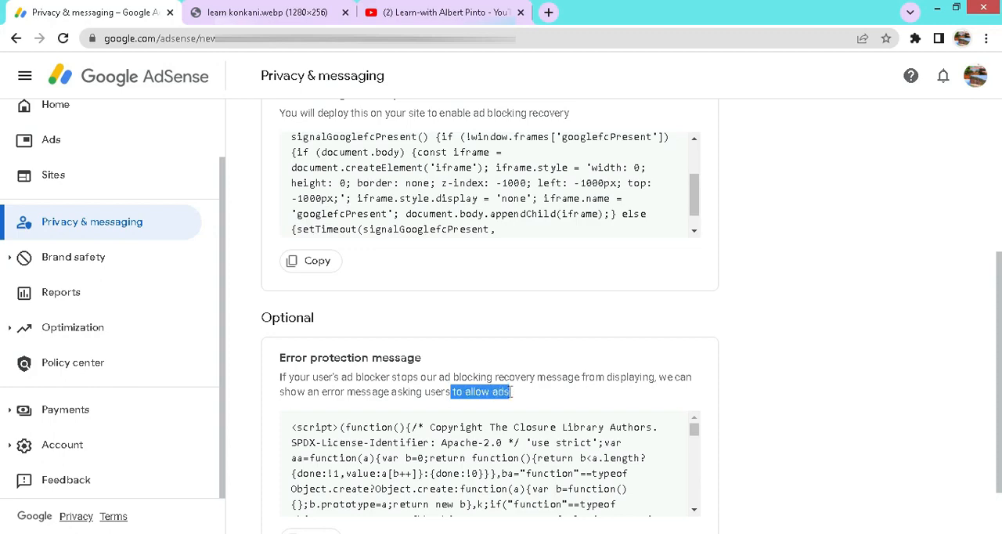
scroll(470, 345, "up", 2)
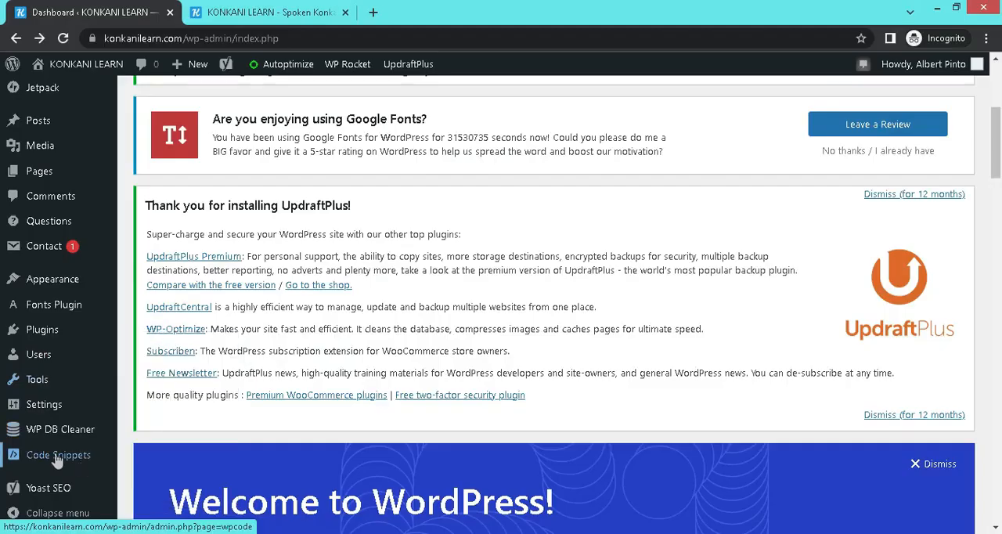
Step: In the WordPress dashboard, paste the ad blocking recovery tag on a new line below the existing global header script and save the changes
mouse_move(33, 458)
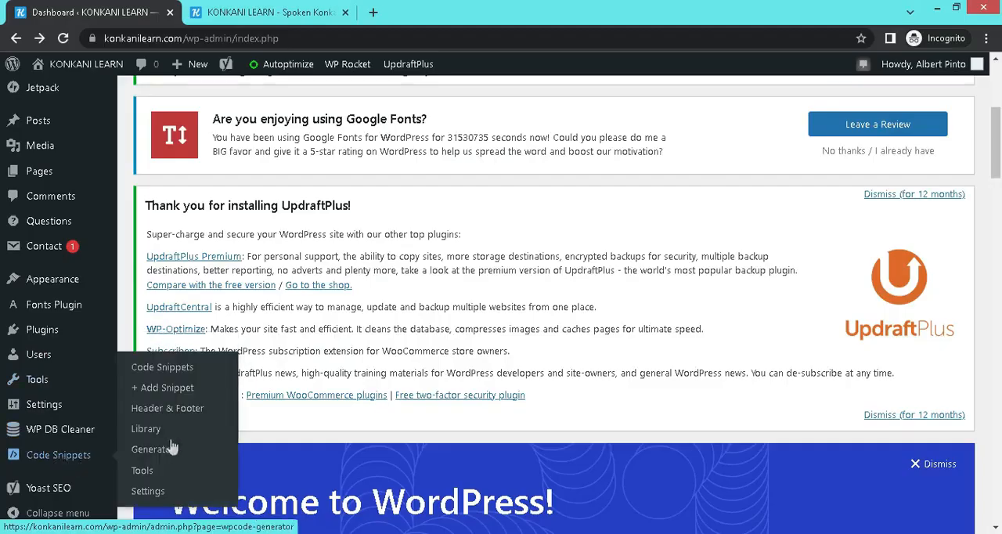
left_click(182, 411)
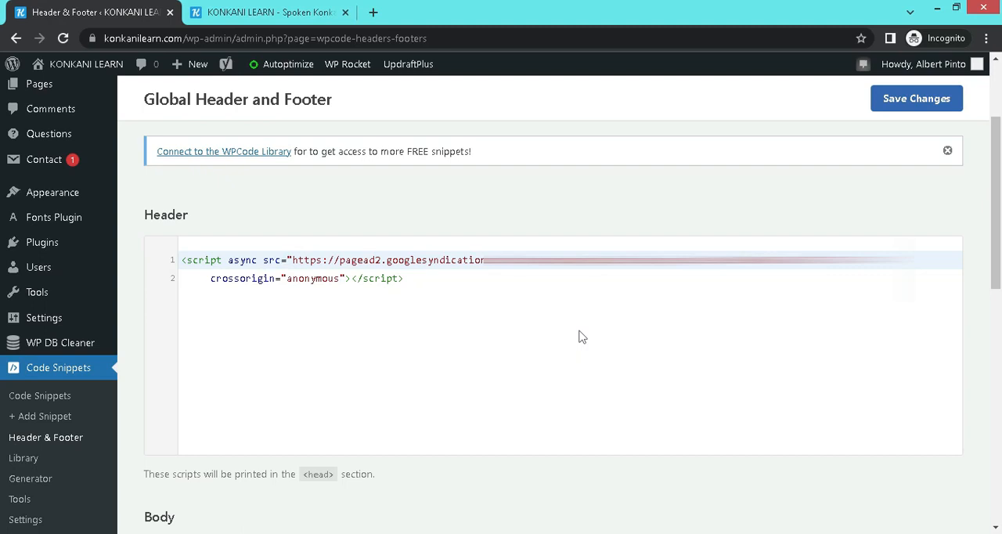
left_click(420, 281)
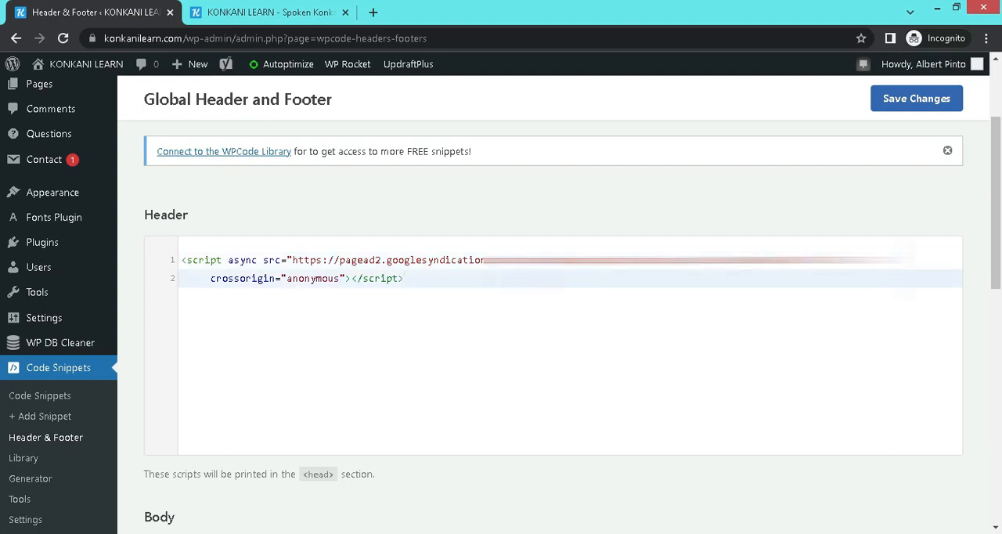
key("Return")
right_click(281, 298)
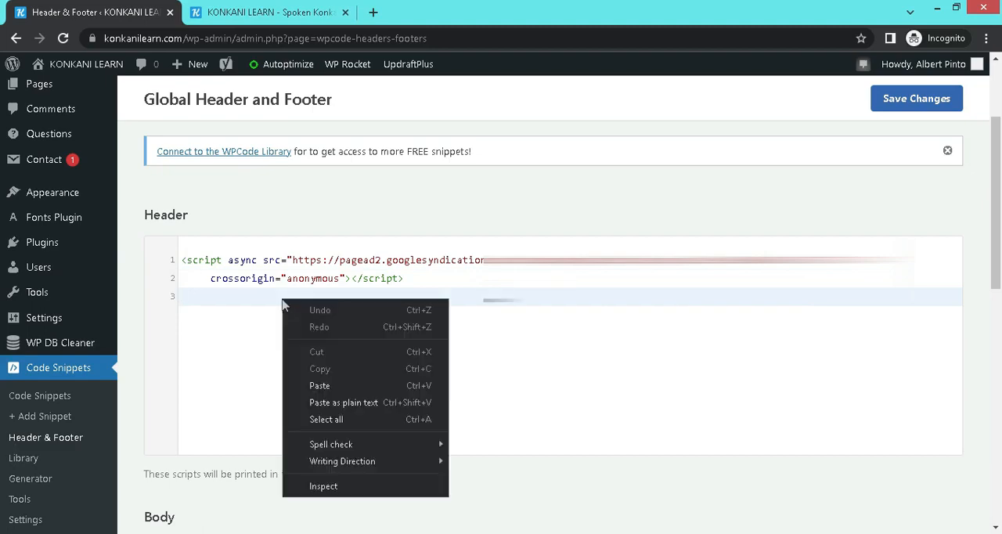
left_click(323, 385)
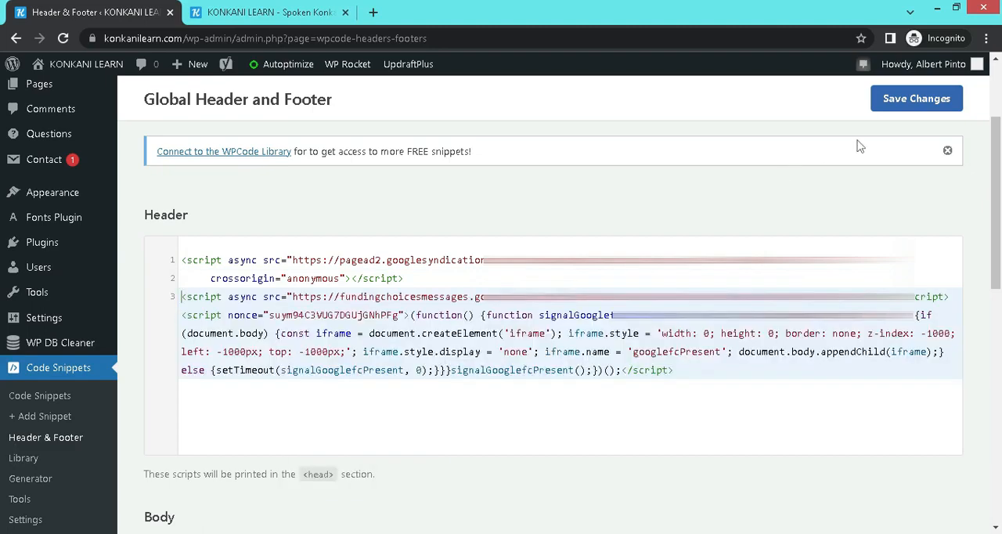
left_click(918, 99)
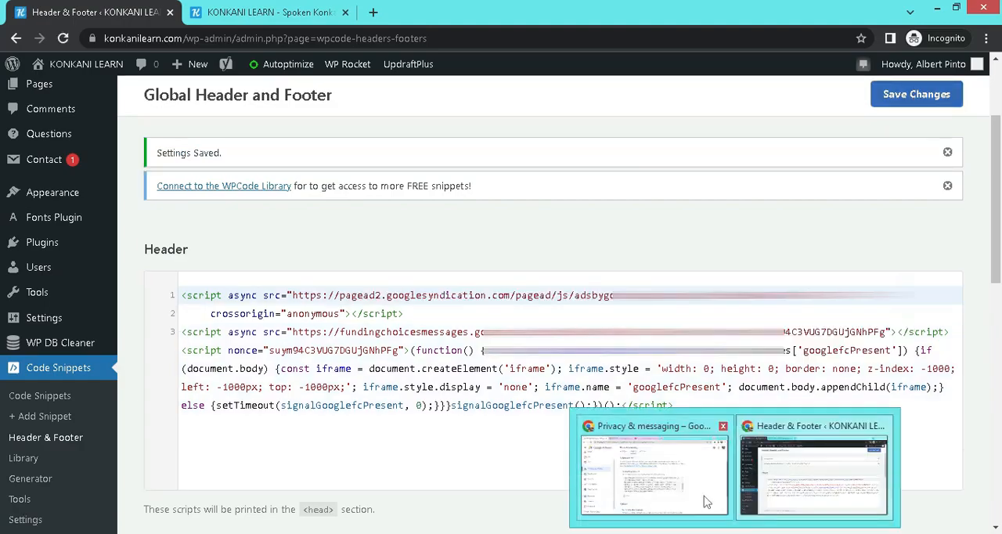
Step: Switch back to Google AdSense and copy the optional error protection message tag
left_click(702, 495)
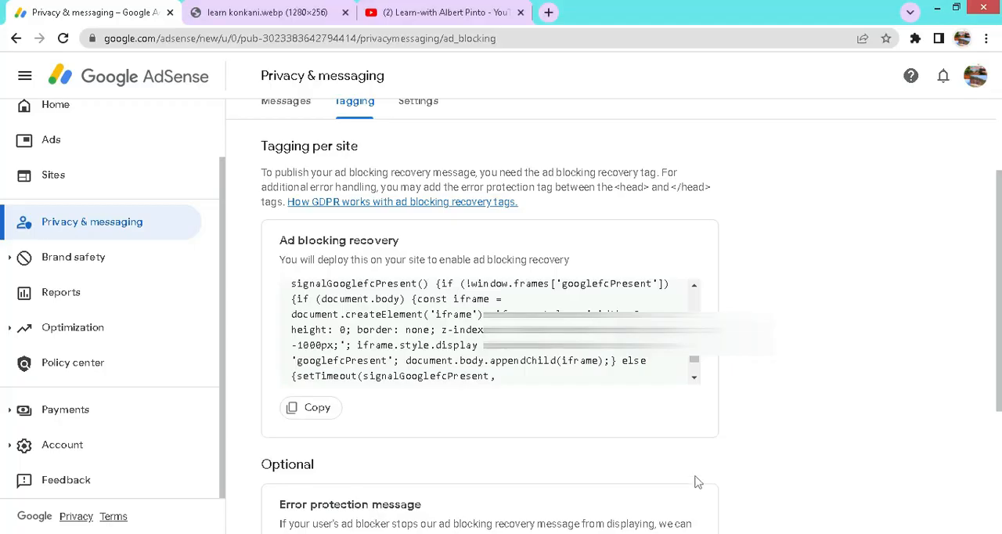
scroll(636, 381, "down", 2)
scroll(636, 378, "down", 2)
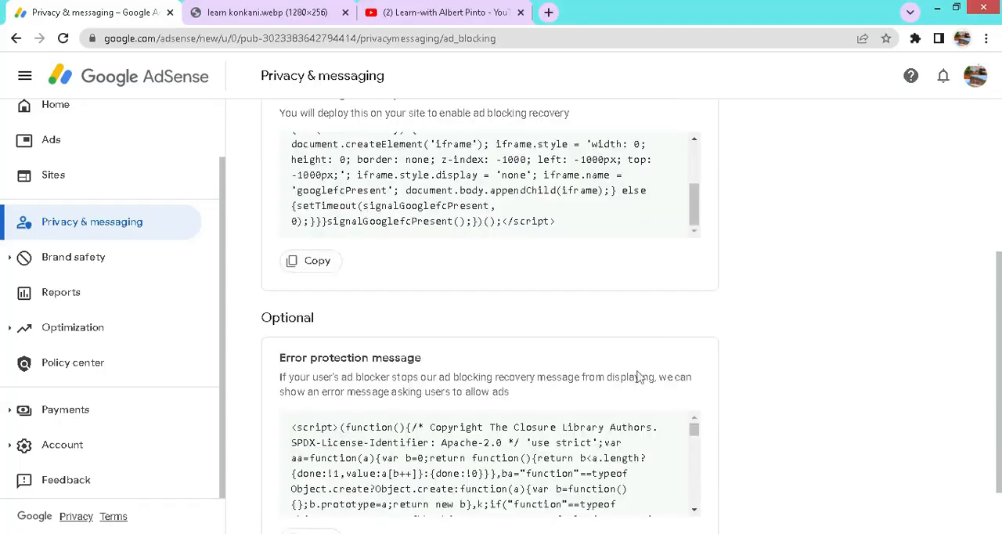
scroll(638, 378, "down", 1)
left_click(317, 466)
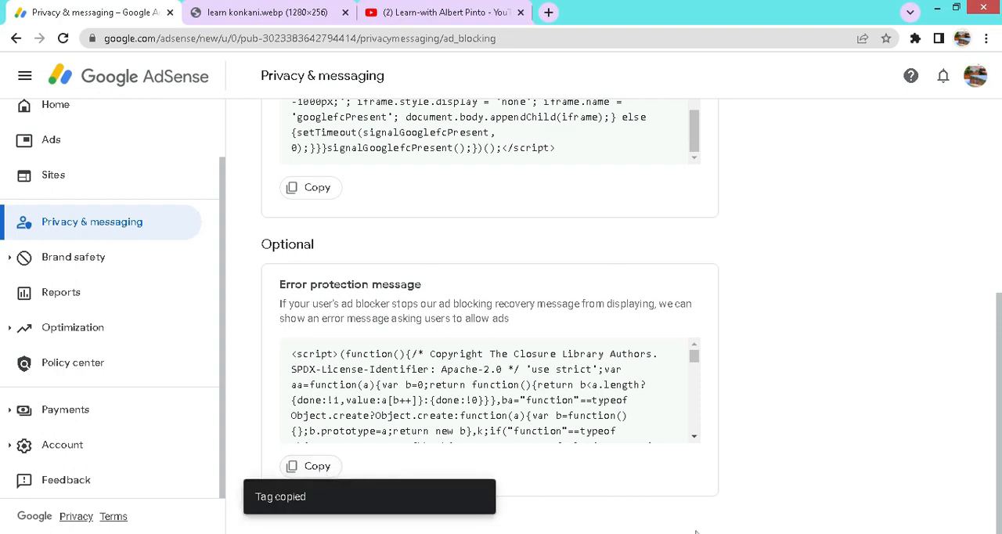
Step: Switch to WordPress and paste the error protection tag into the global header code, leaving a blank line below the recovery script
left_click(804, 475)
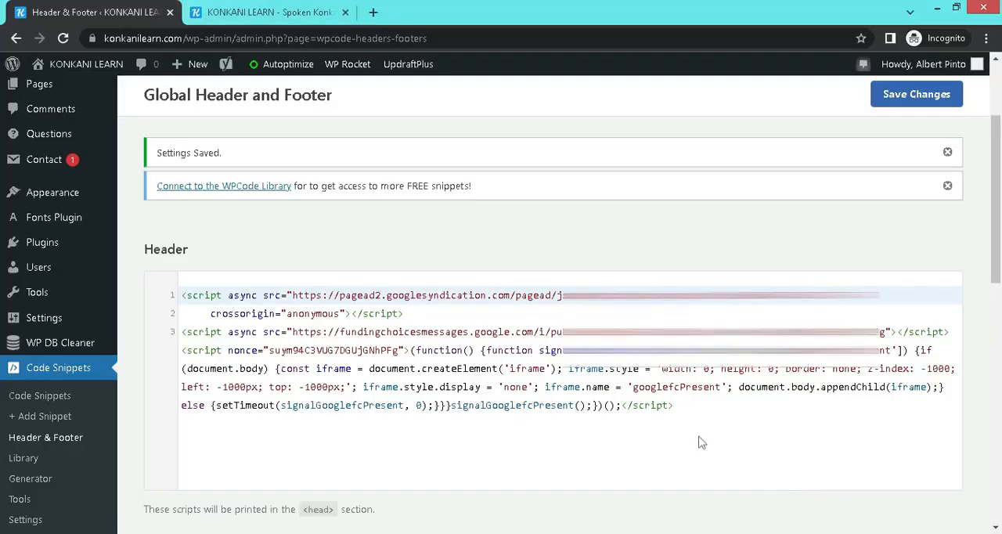
left_click(701, 408)
key("Return")
key("Return")
right_click(282, 246)
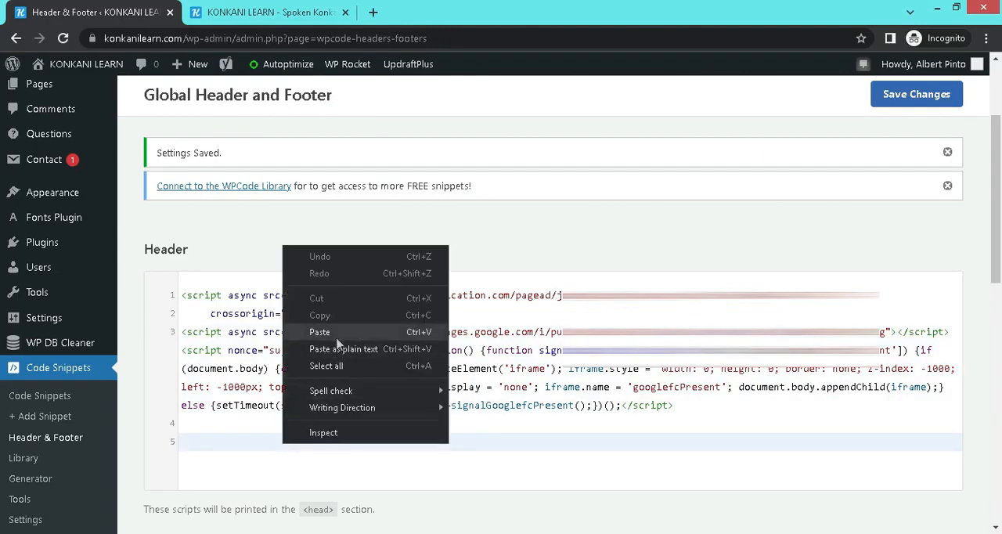
left_click(337, 333)
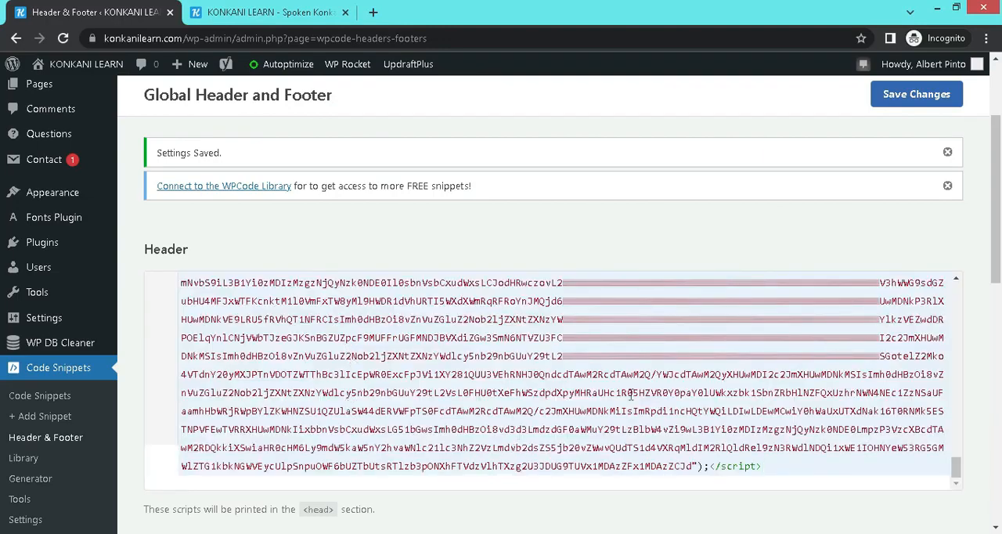
scroll(631, 396, "up", 3)
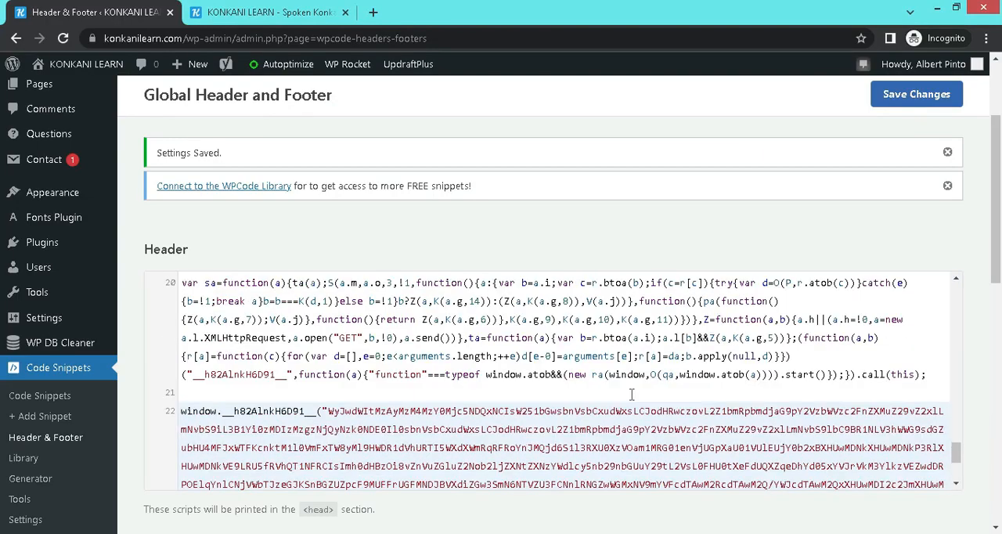
scroll(631, 395, "up", 5)
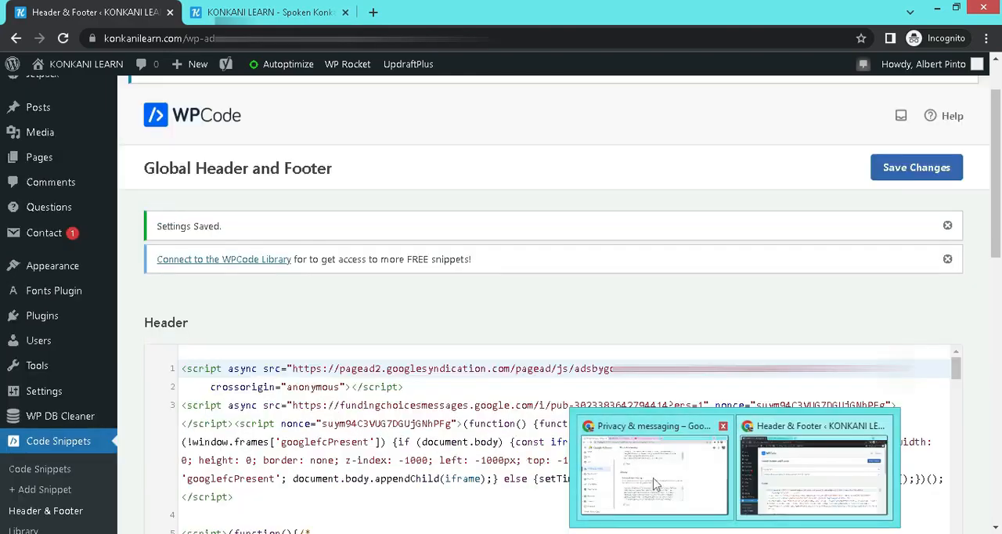
Step: Return to the ad blocking recovery messages in AdSense and read the explanations of messages shown, extension rate and allowlist conversion rate
left_click(655, 477)
scroll(548, 329, "up", 5)
left_click(461, 127)
scroll(771, 244, "down", 1)
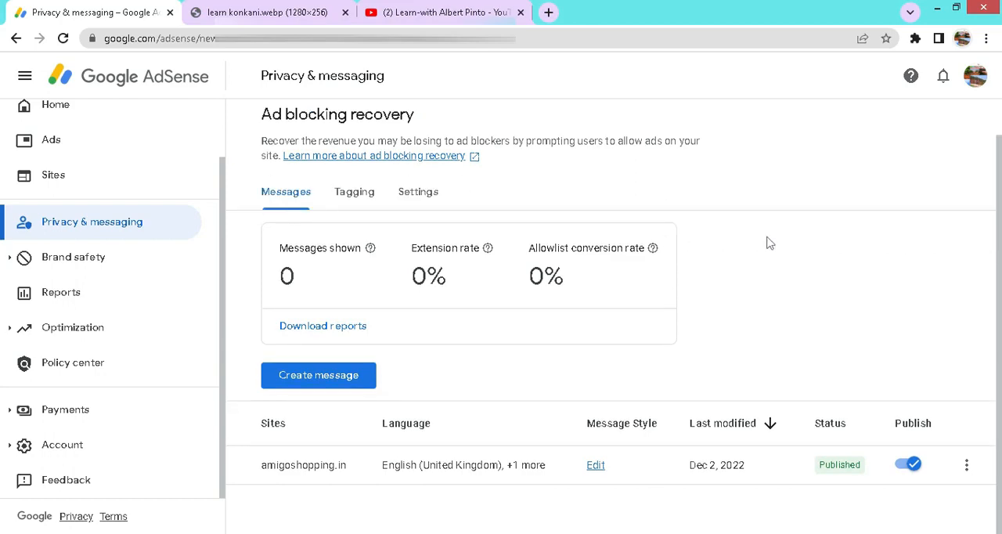
scroll(770, 243, "up", 1)
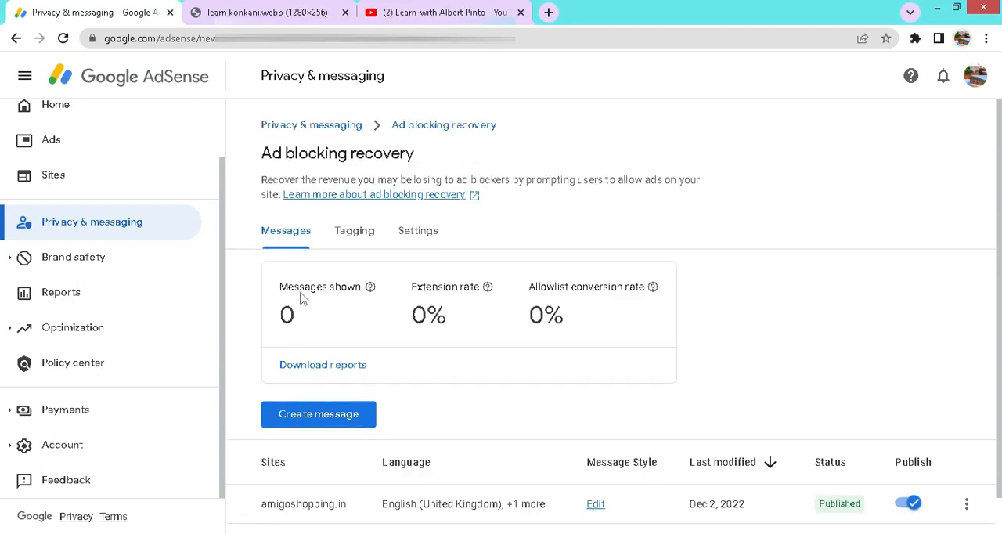
left_click_drag(280, 286, 316, 287)
mouse_move(370, 287)
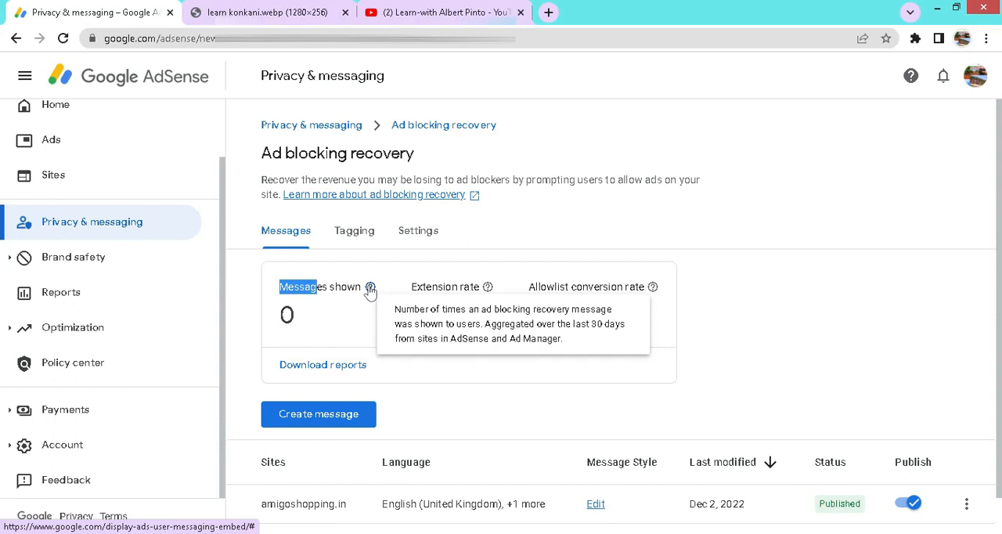
mouse_move(487, 289)
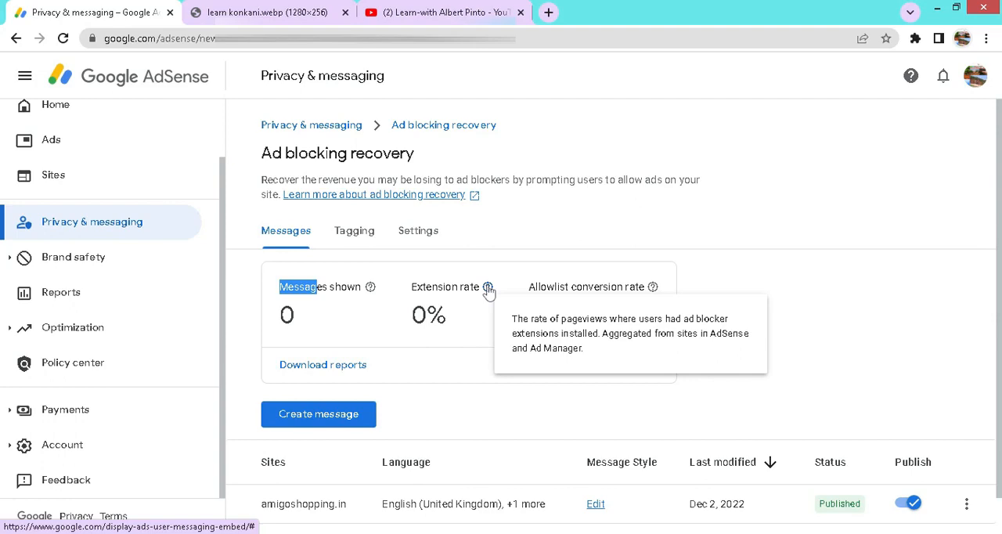
mouse_move(652, 289)
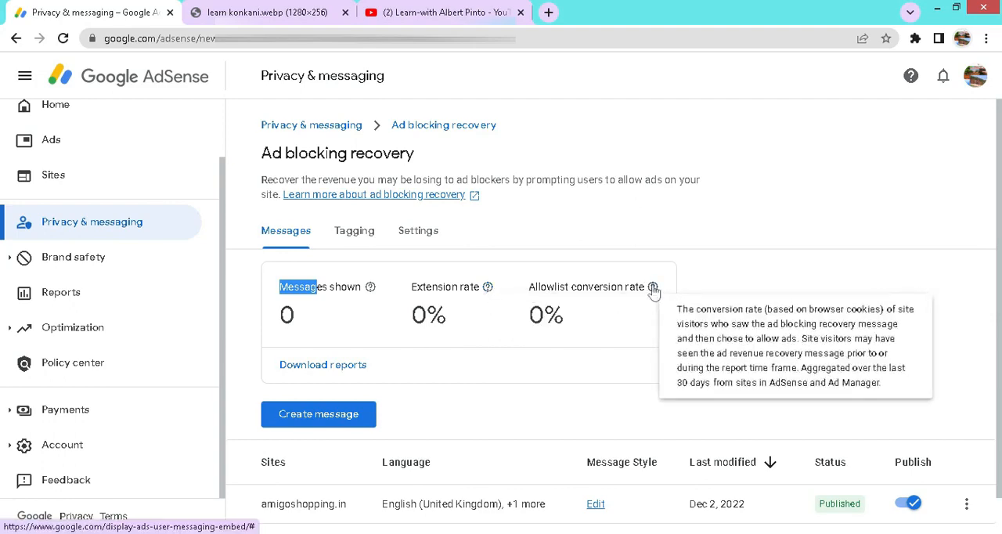